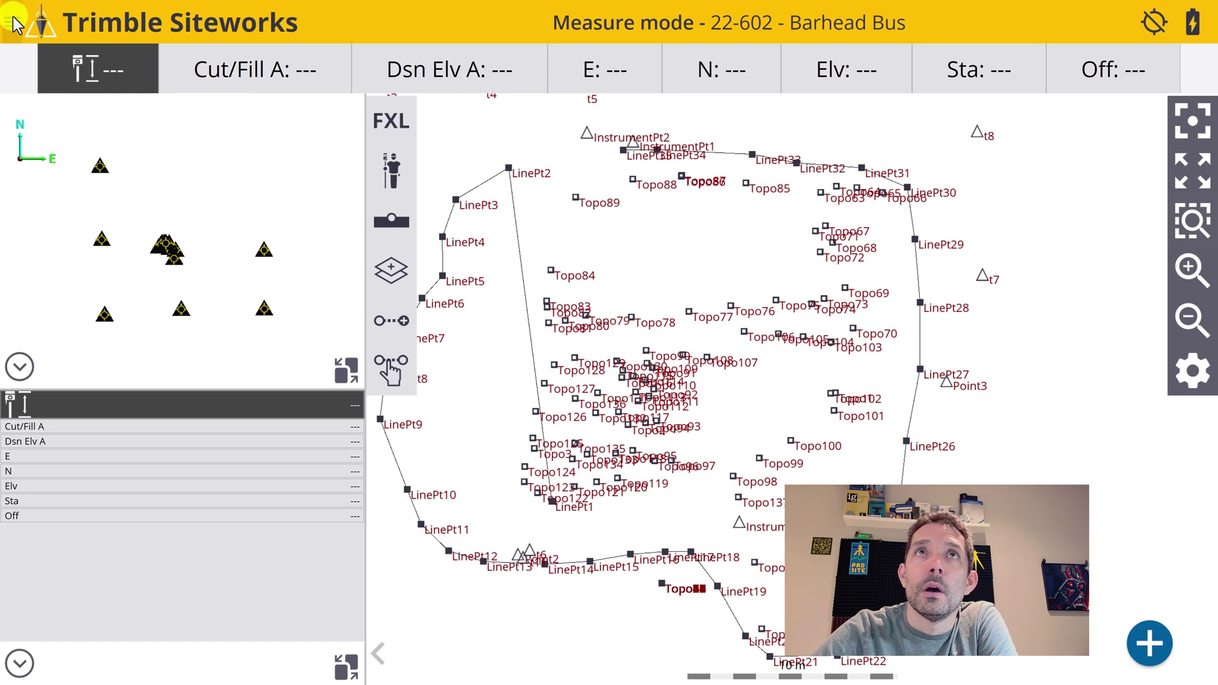
Open the measured data export and choose CSV File as the export type
click(12, 22)
click(100, 298)
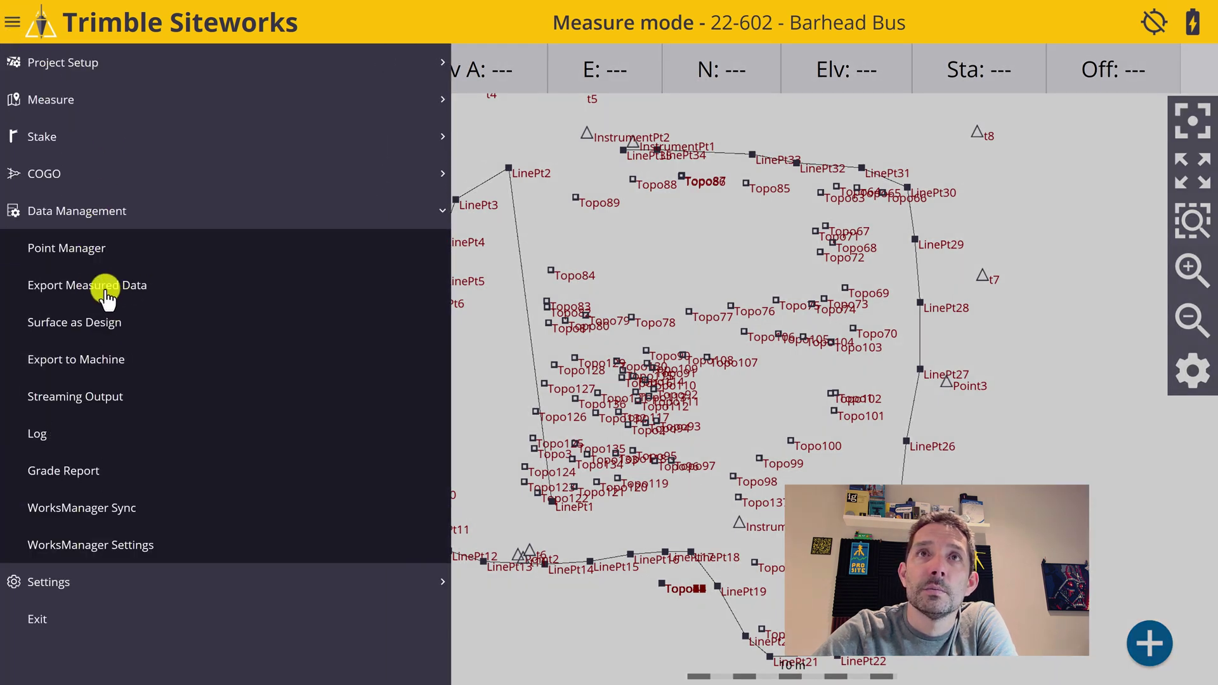
click(106, 292)
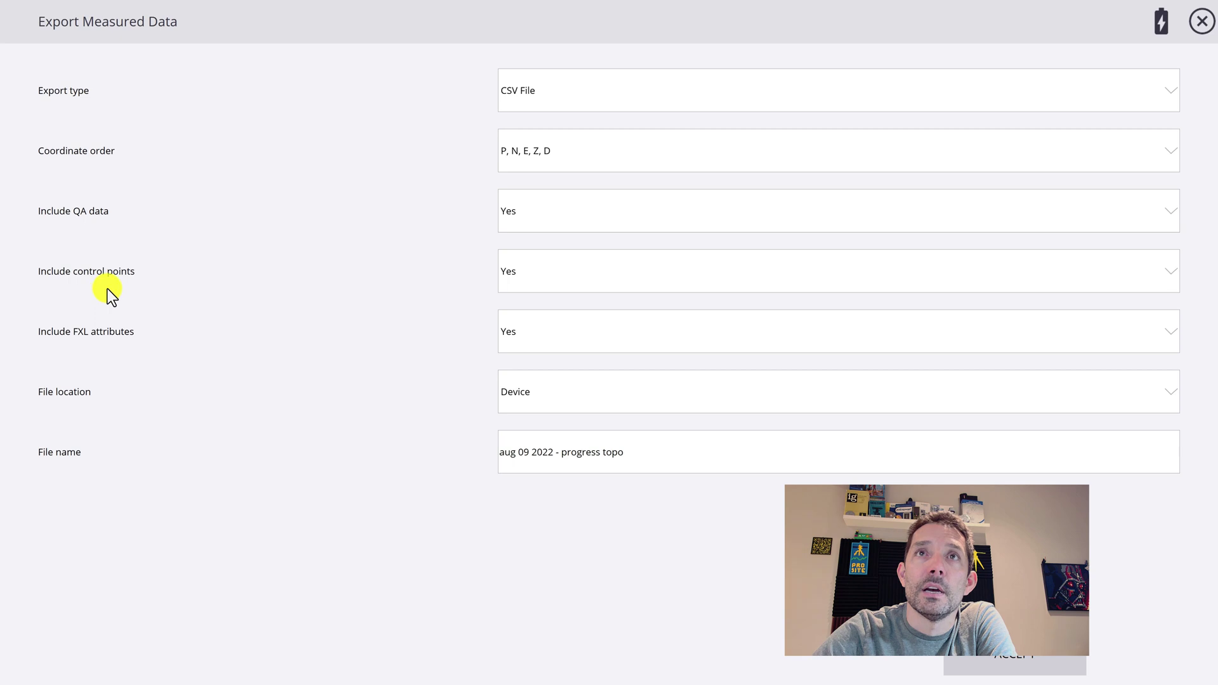
click(580, 89)
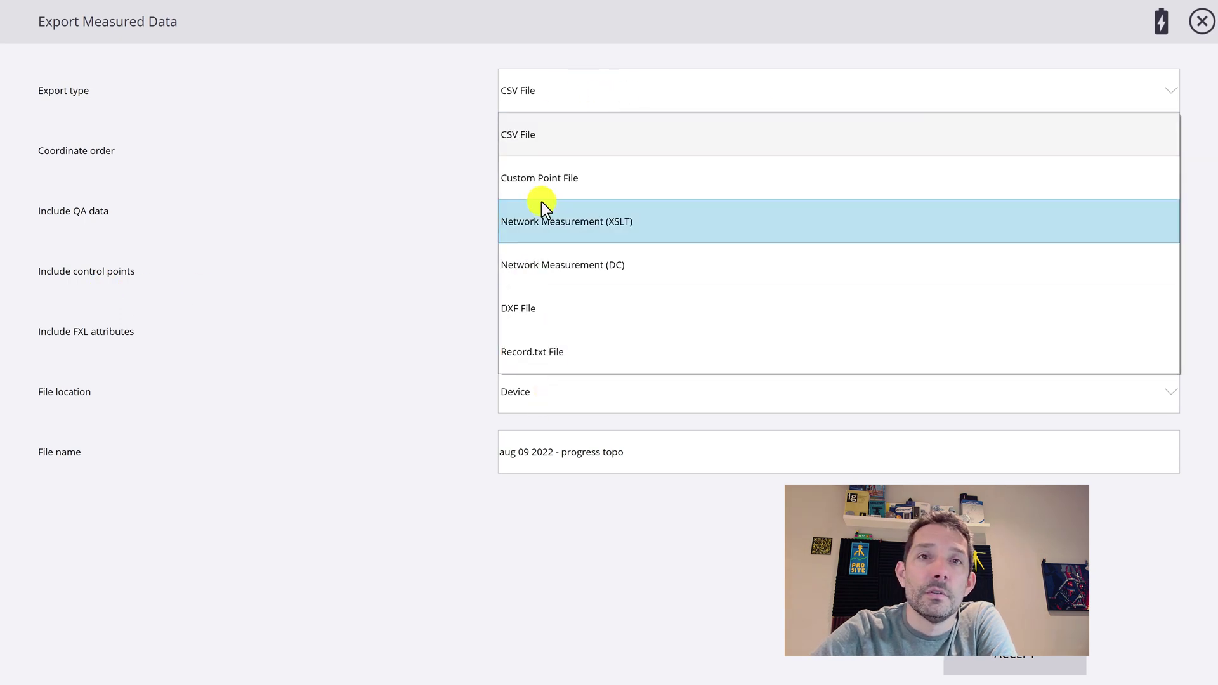
click(531, 134)
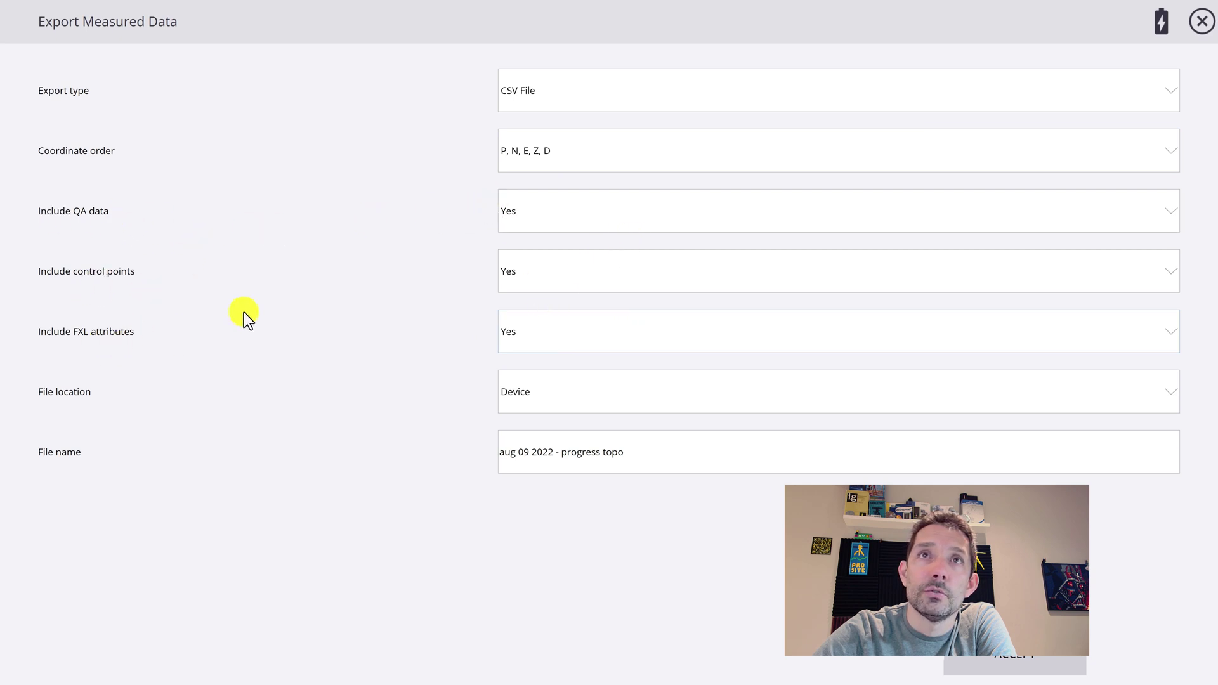
Exclude control points and QA data from the export by setting both options to No
click(573, 279)
click(546, 345)
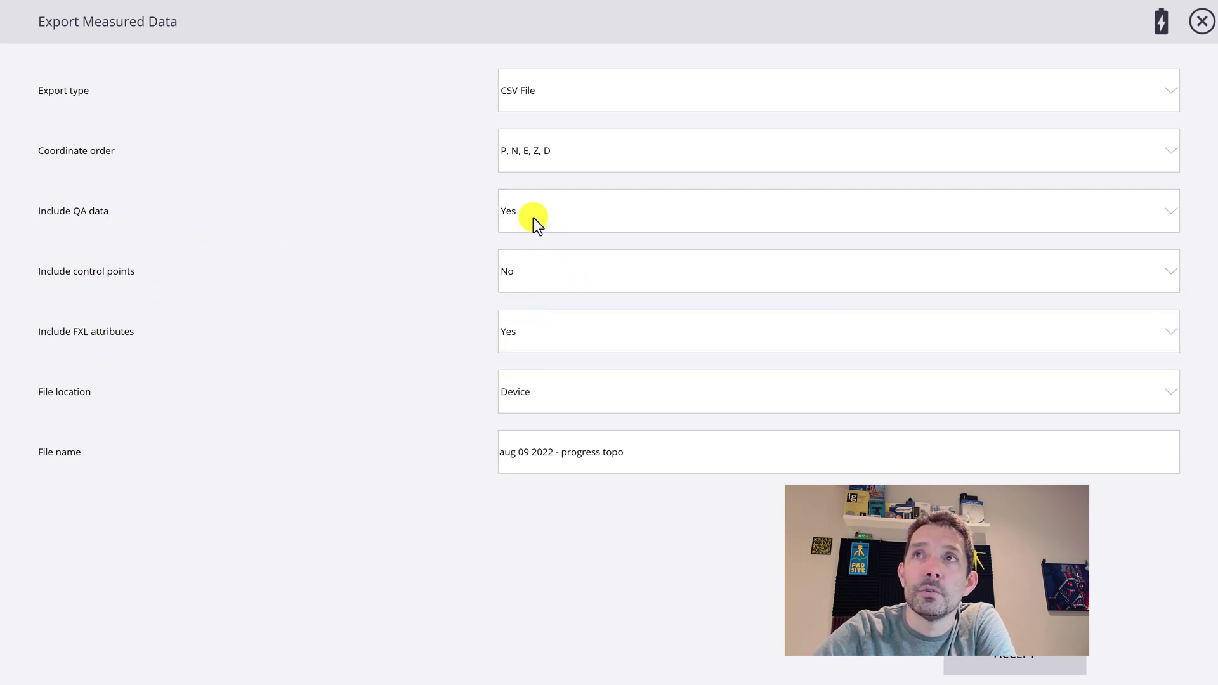
click(533, 218)
click(525, 305)
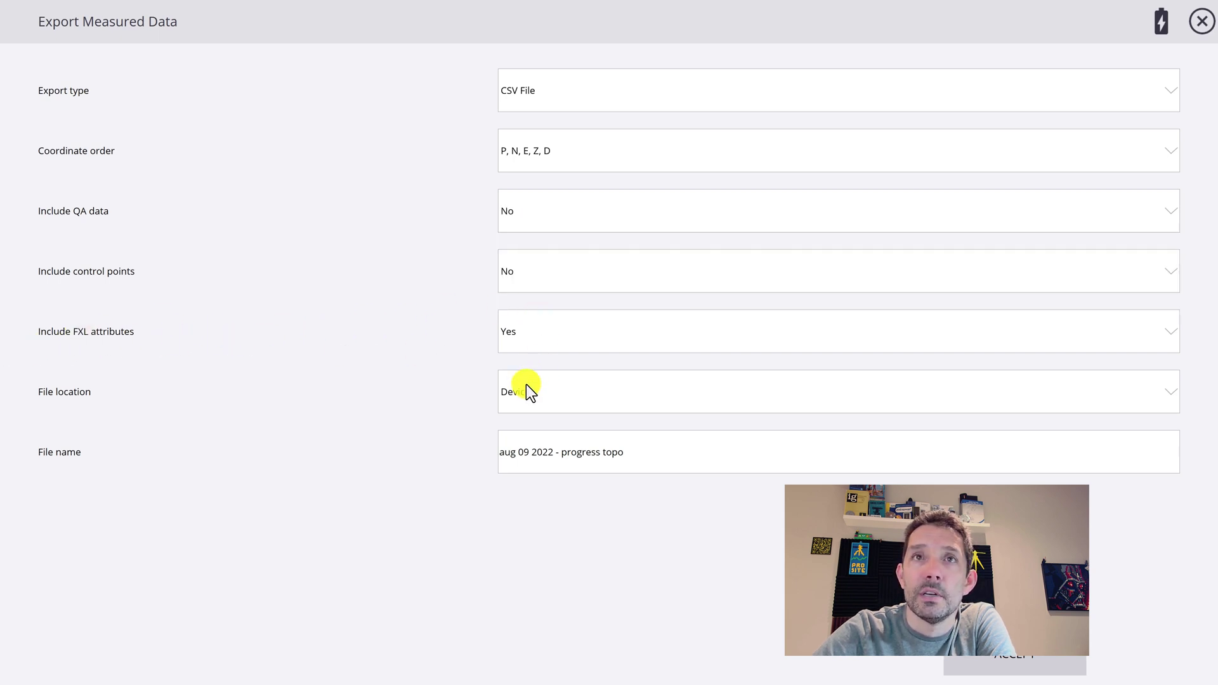
Keep Device as the file location, name the file "aug 09 2022 - progress topo - youtube" and export it
click(568, 404)
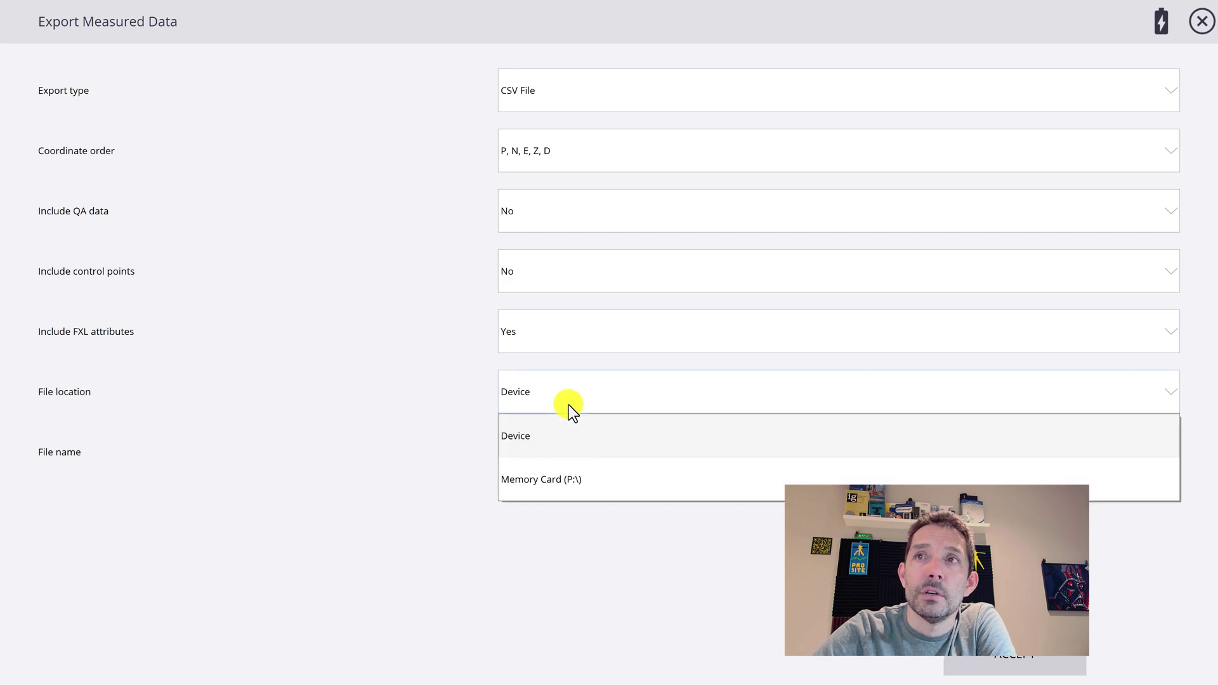
click(568, 404)
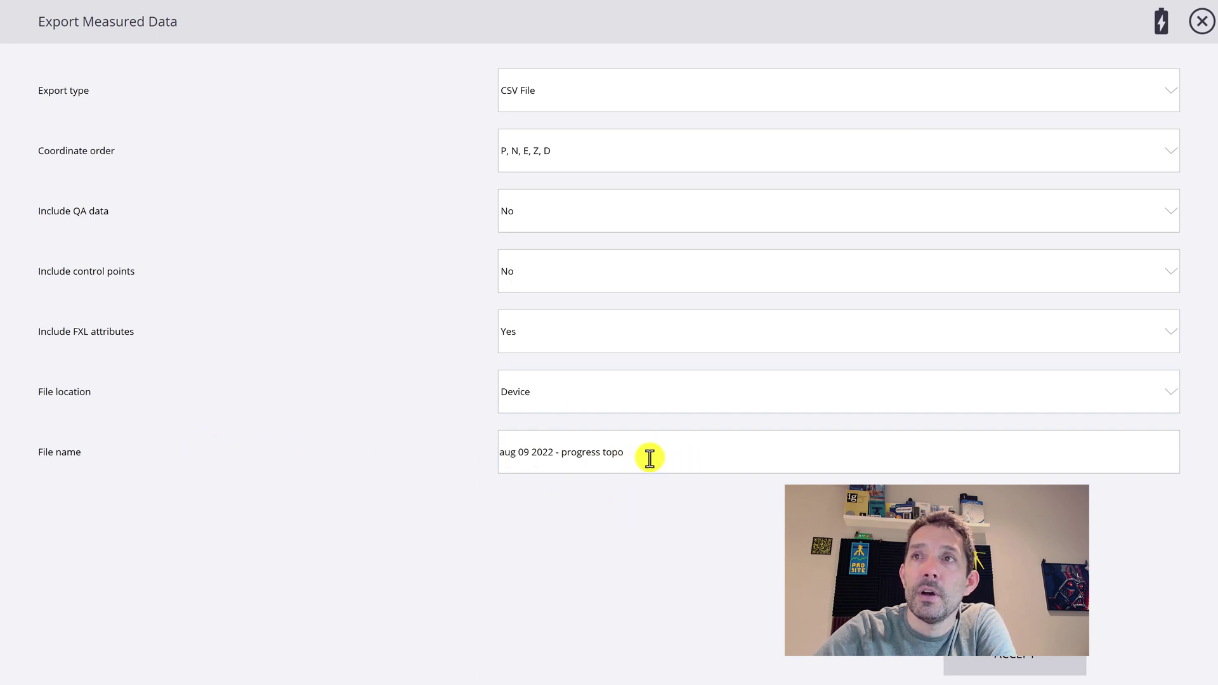
click(675, 454)
click(675, 454)
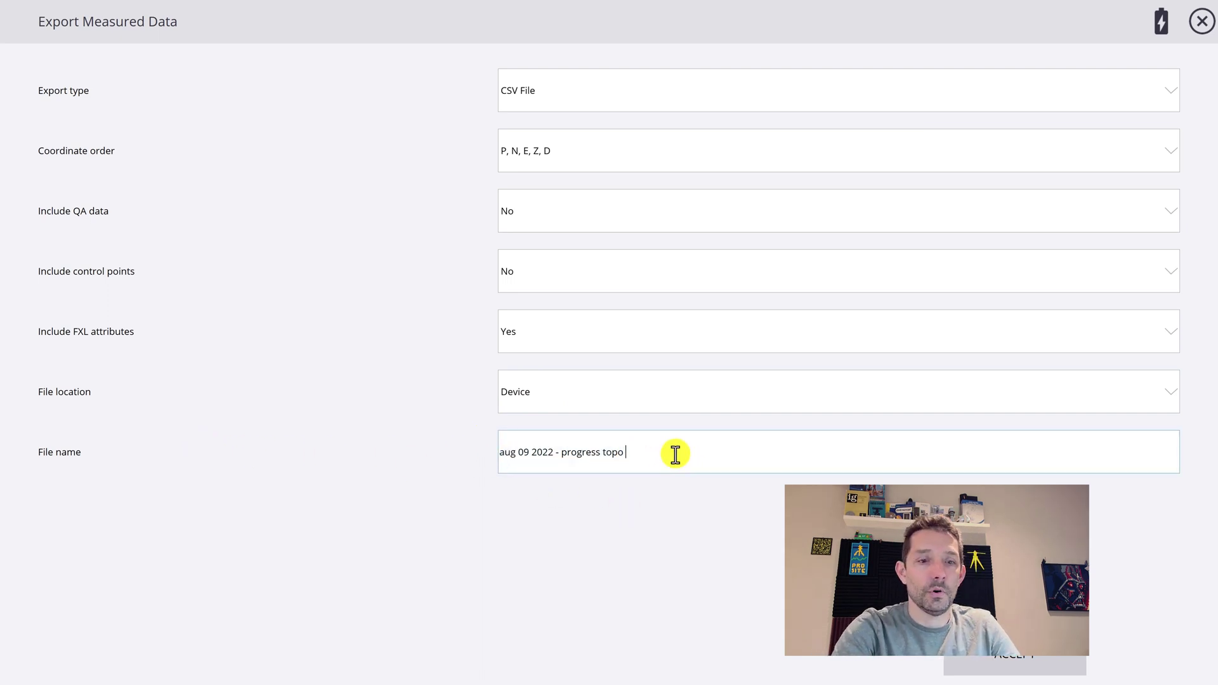
text(- youtube)
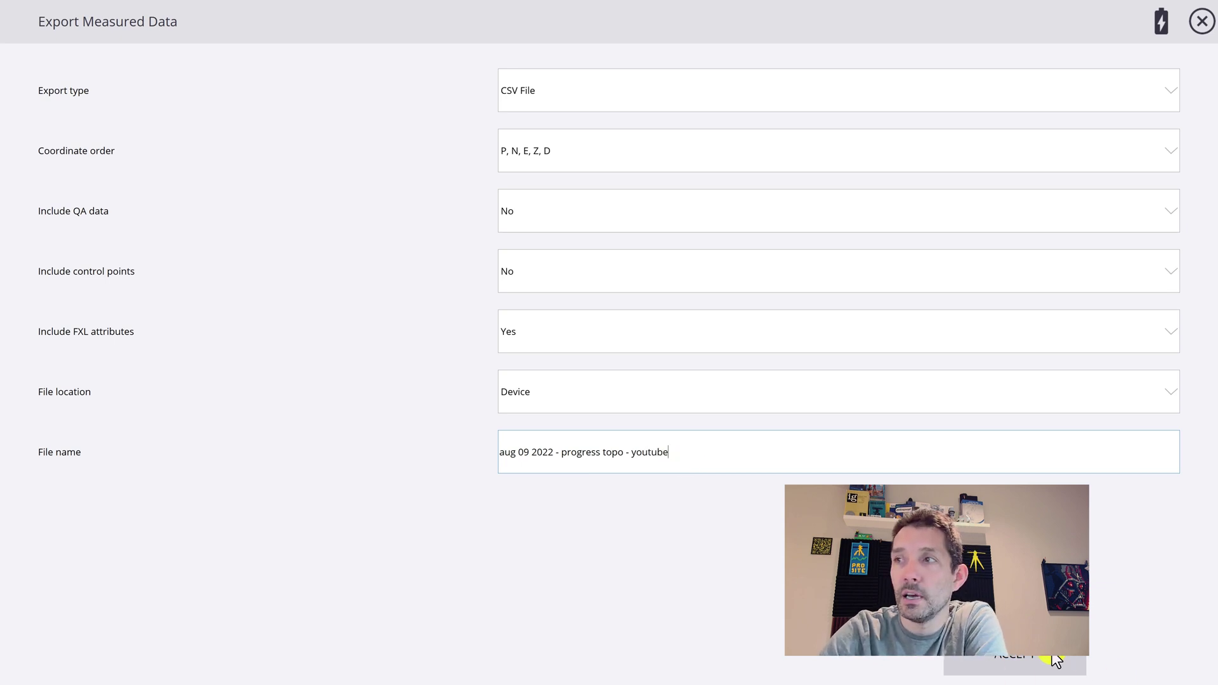
click(1019, 659)
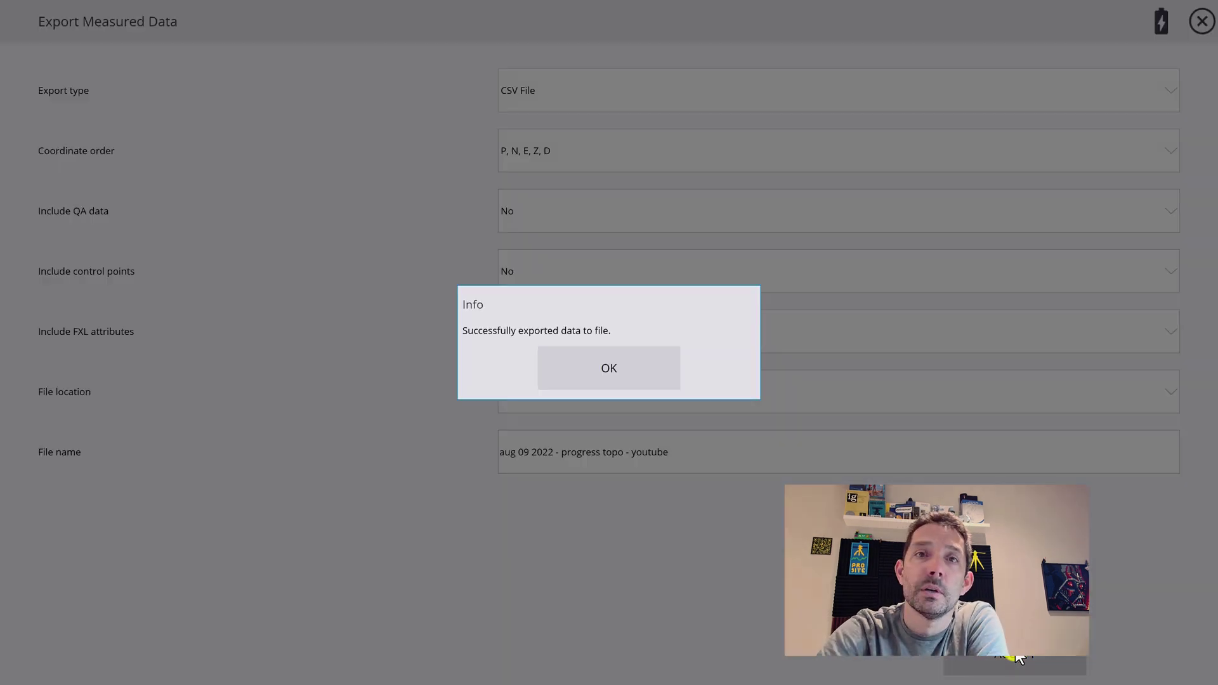
click(619, 364)
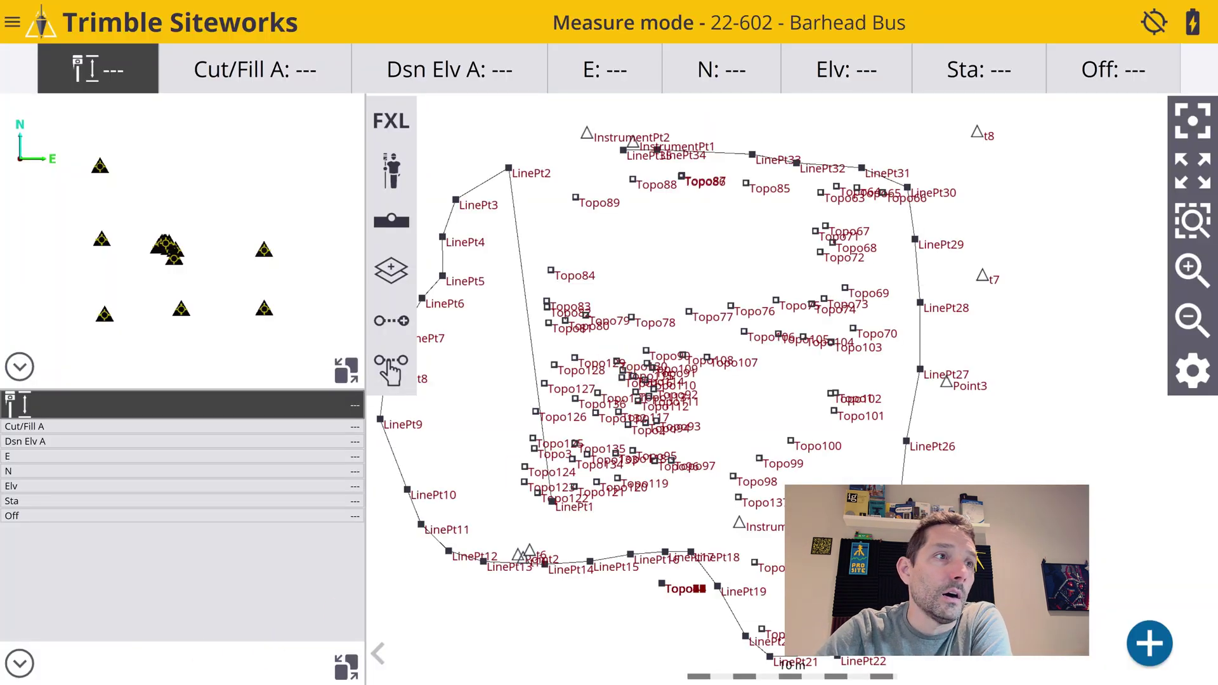
Switch to File Explorer and browse Google Drive (G:) to Other computers > My Computer > PC
key(super+e)
drag(288, 105, 408, 98)
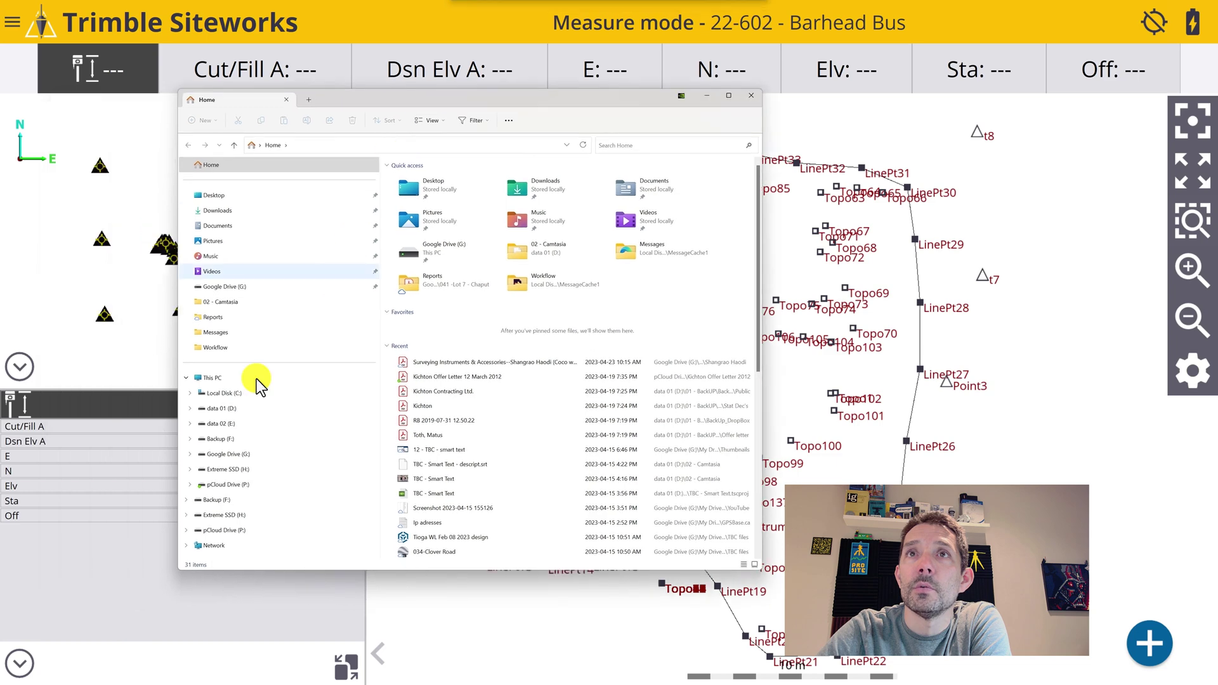
click(234, 454)
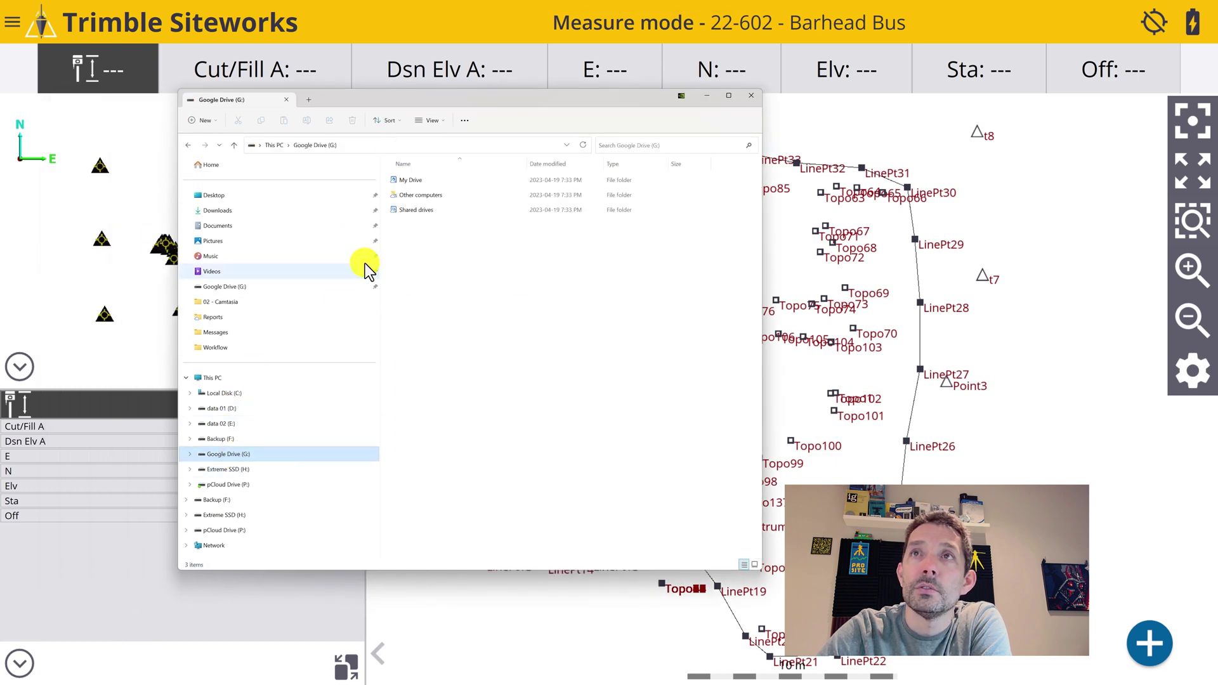
double_click(417, 180)
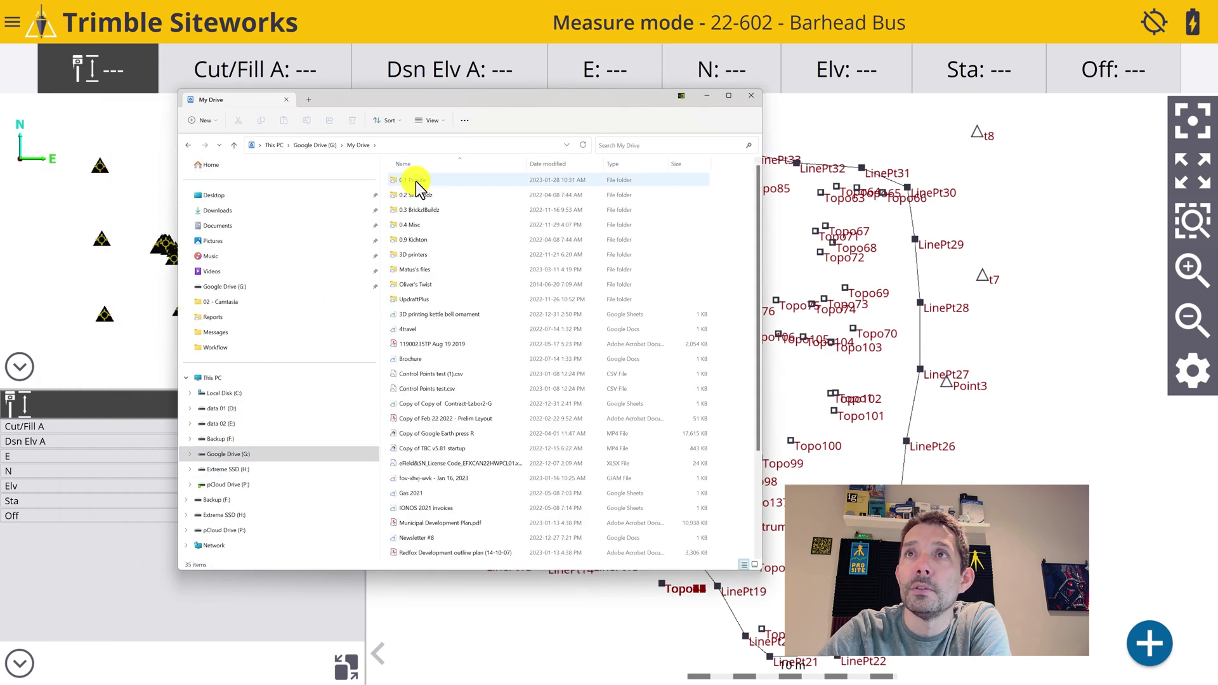
click(315, 145)
double_click(411, 195)
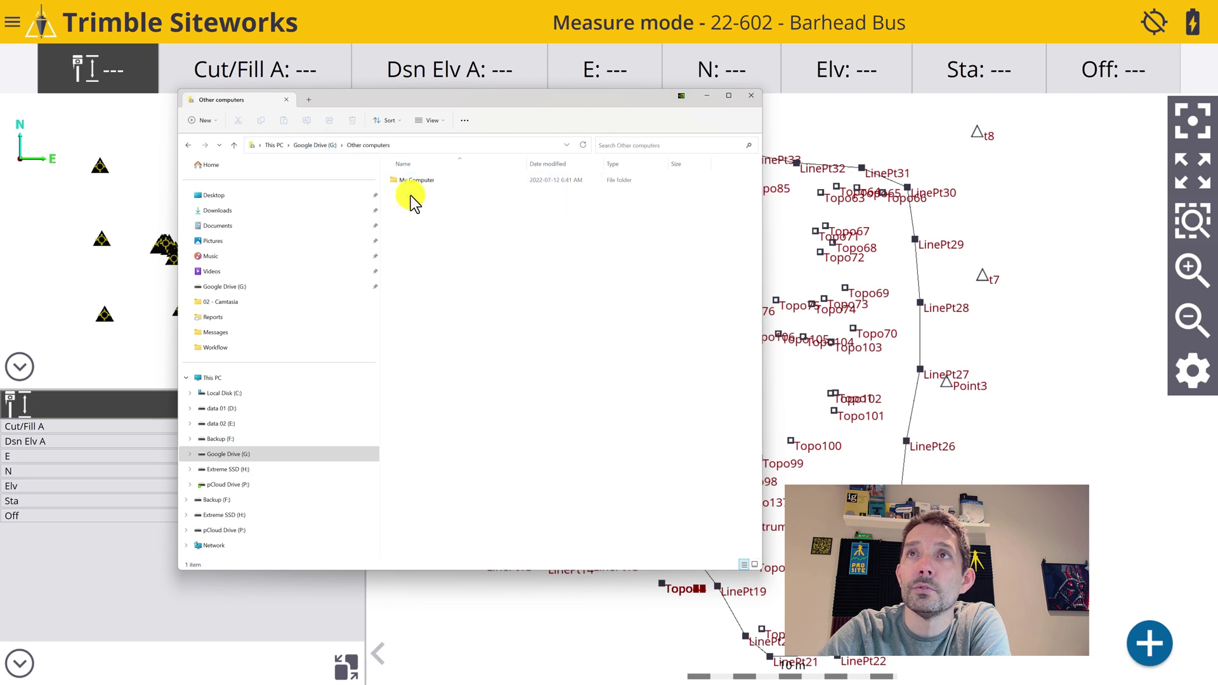
double_click(418, 182)
double_click(426, 182)
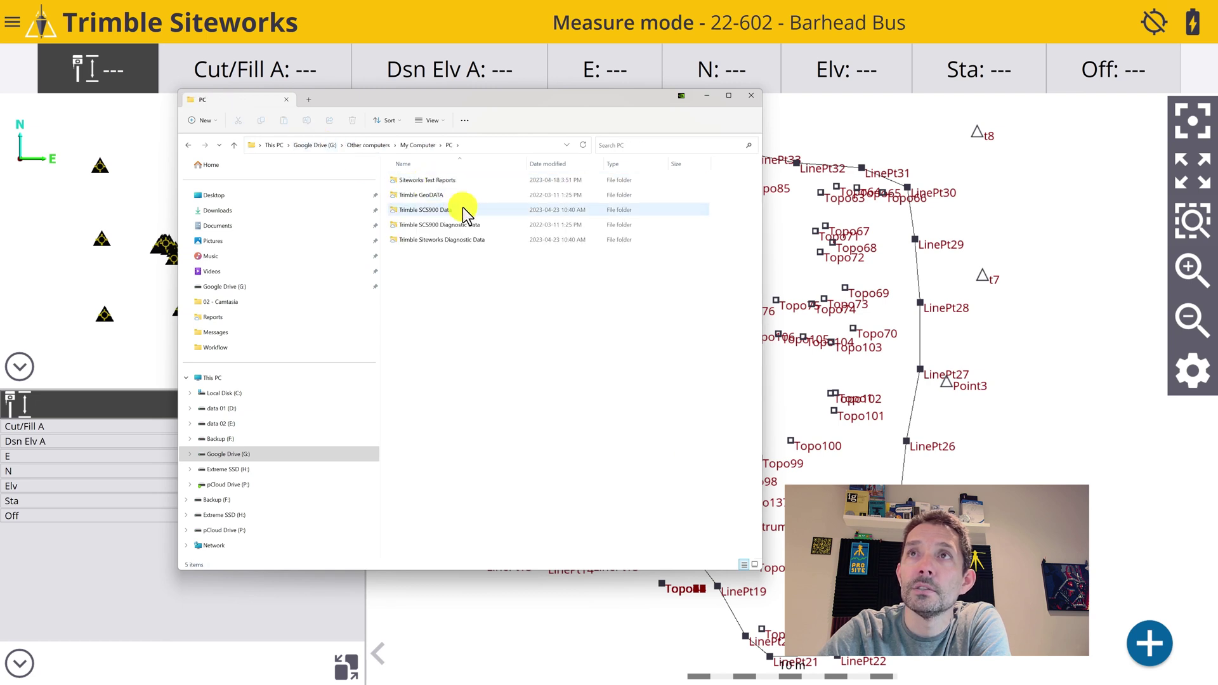
Open the Output folder of the "aug 09 2022 - progress topo" work order under Trimble SCS900 Data > 22-602 - Barhead Bus
double_click(443, 210)
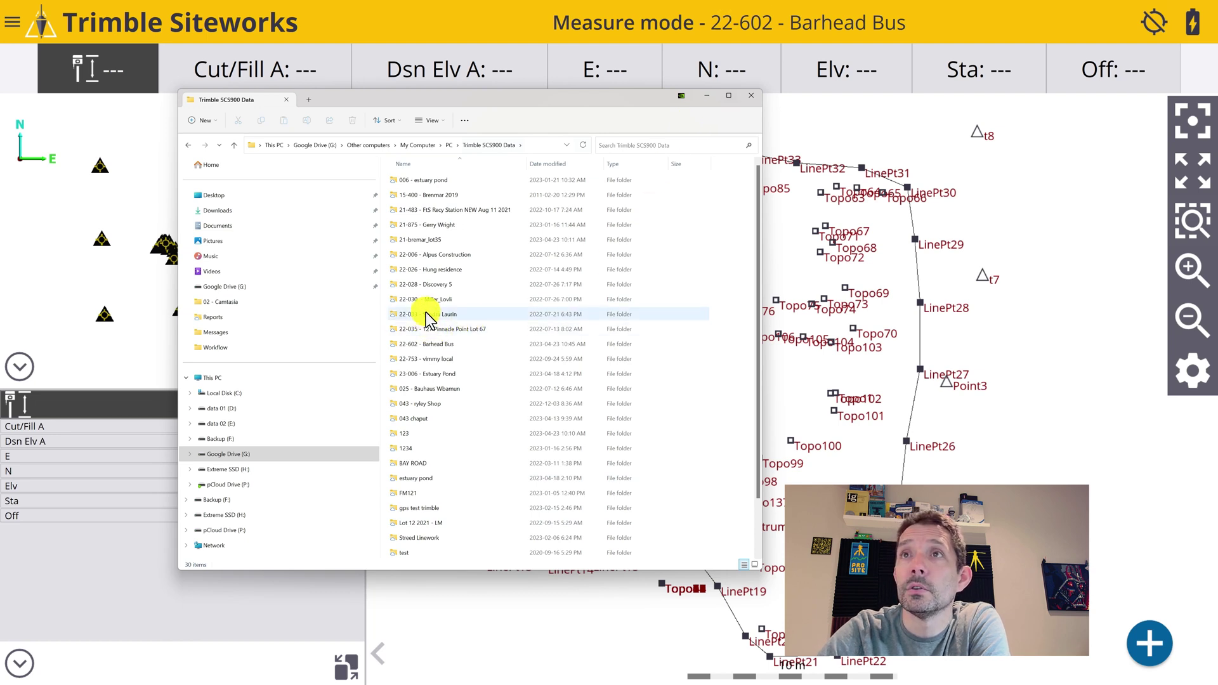
double_click(435, 344)
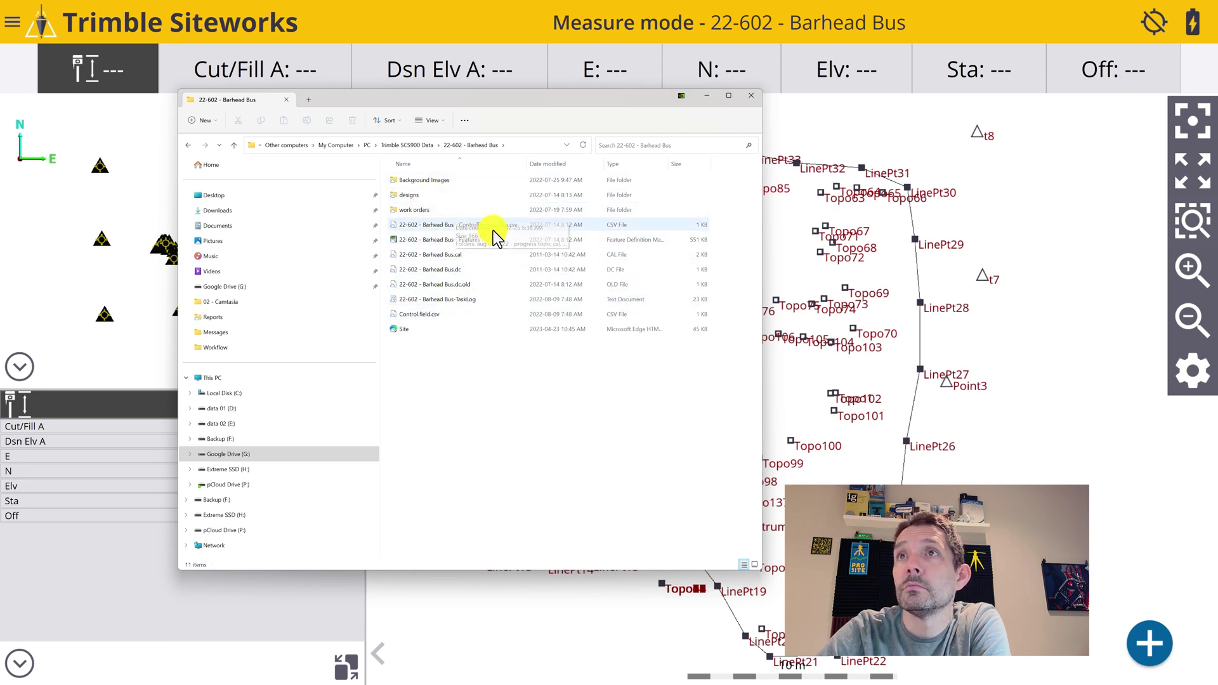
double_click(433, 210)
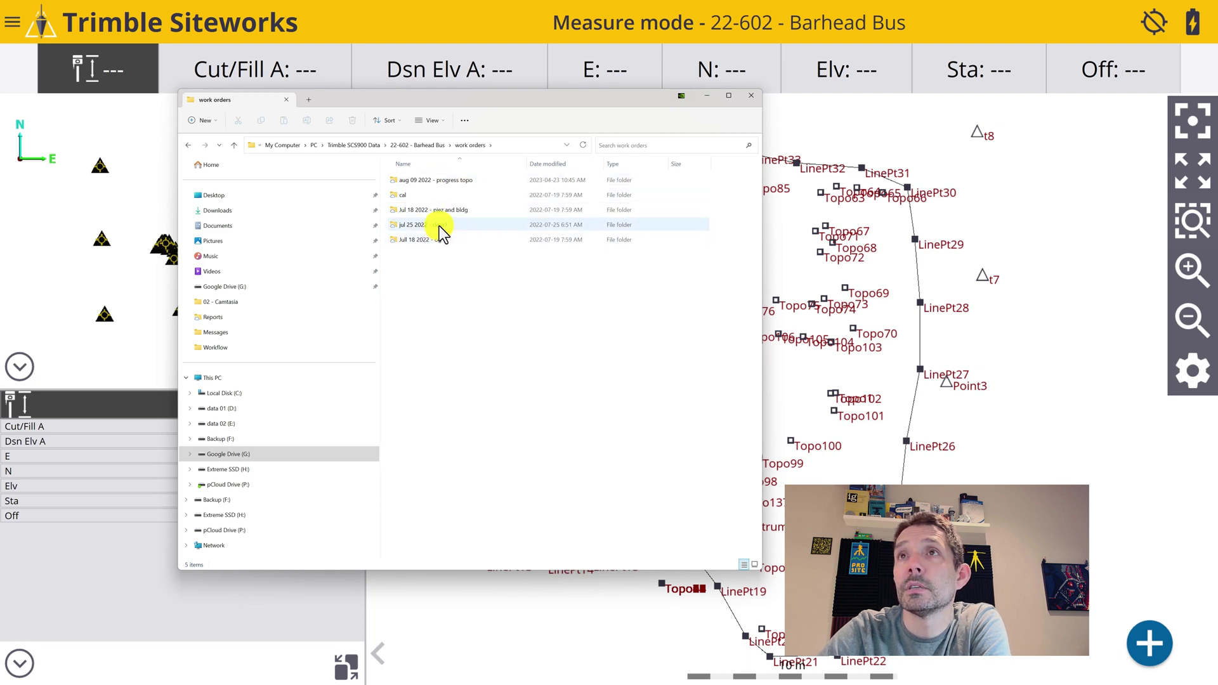
double_click(447, 184)
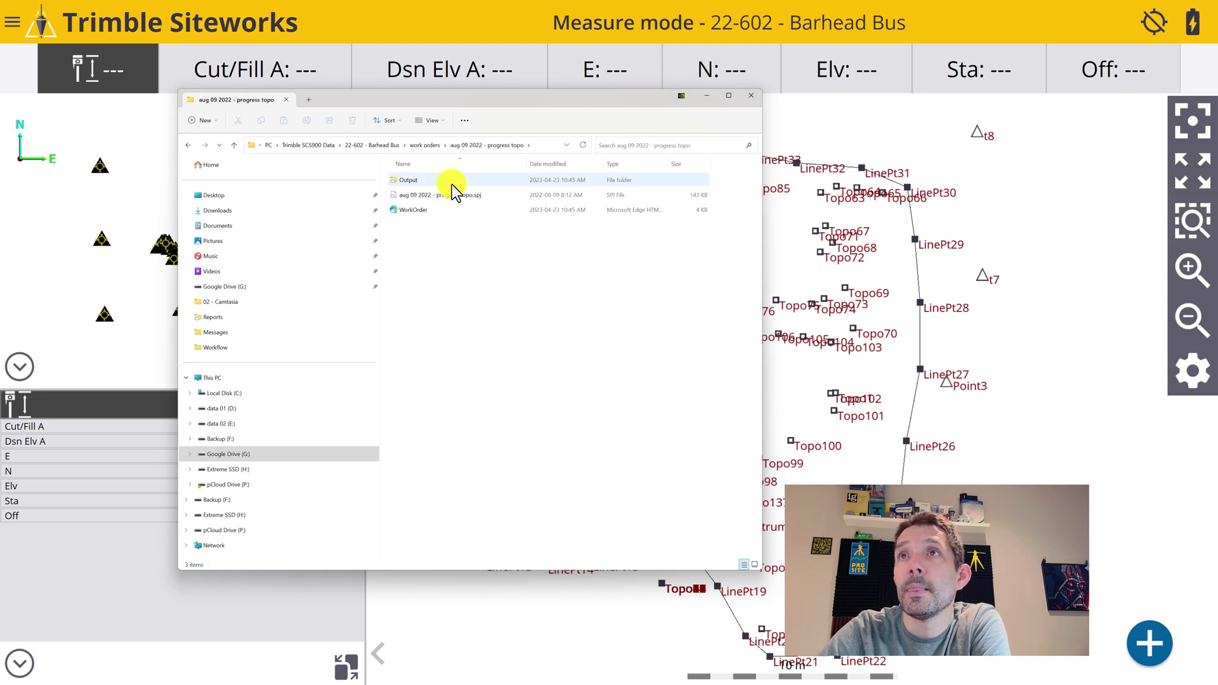
double_click(451, 182)
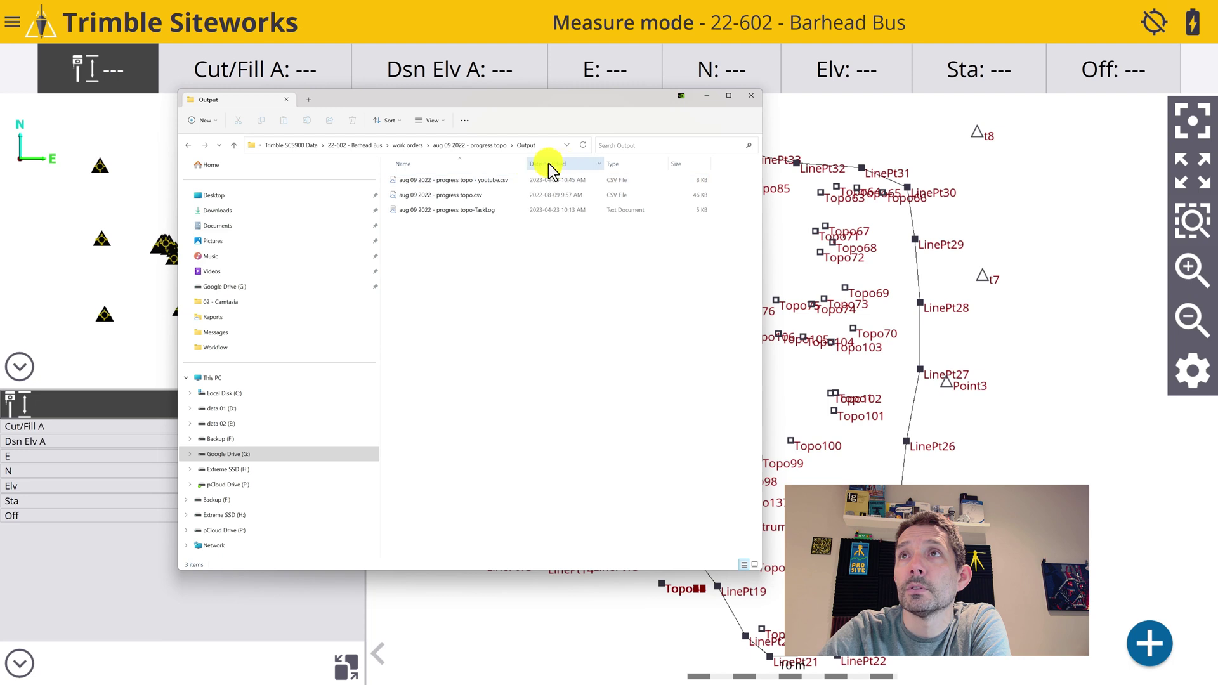
Widen the file name column, locate "aug 09 2022 - progress topo - youtube.csv", and return to Trimble Siteworks
drag(525, 163, 593, 167)
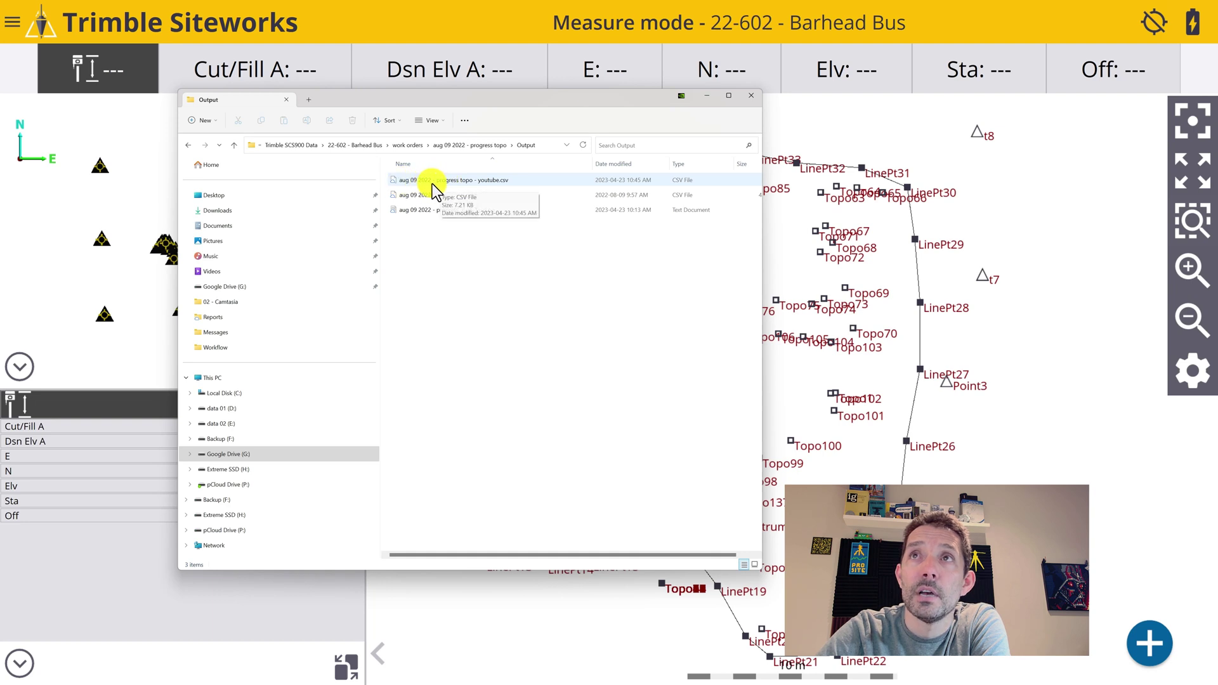
click(494, 190)
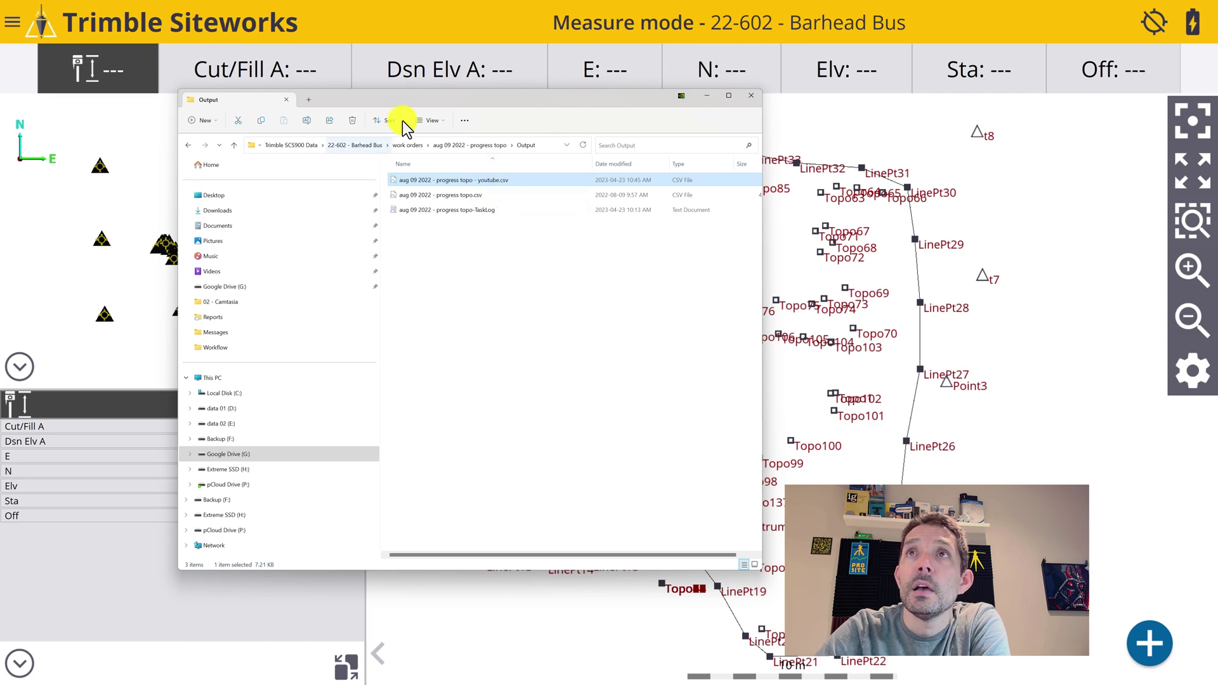
click(501, 25)
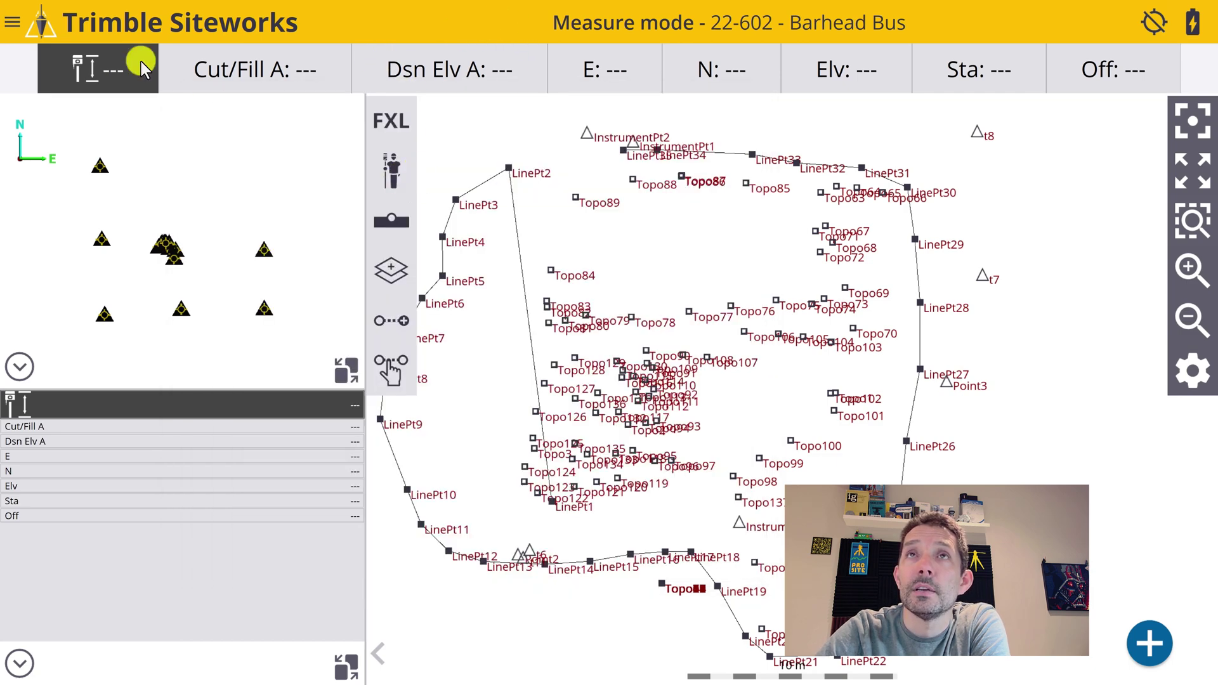
Start creating a new design for the 22-602 - Barhead Bus project, enable stakeout points and open the CSV file selection
click(13, 24)
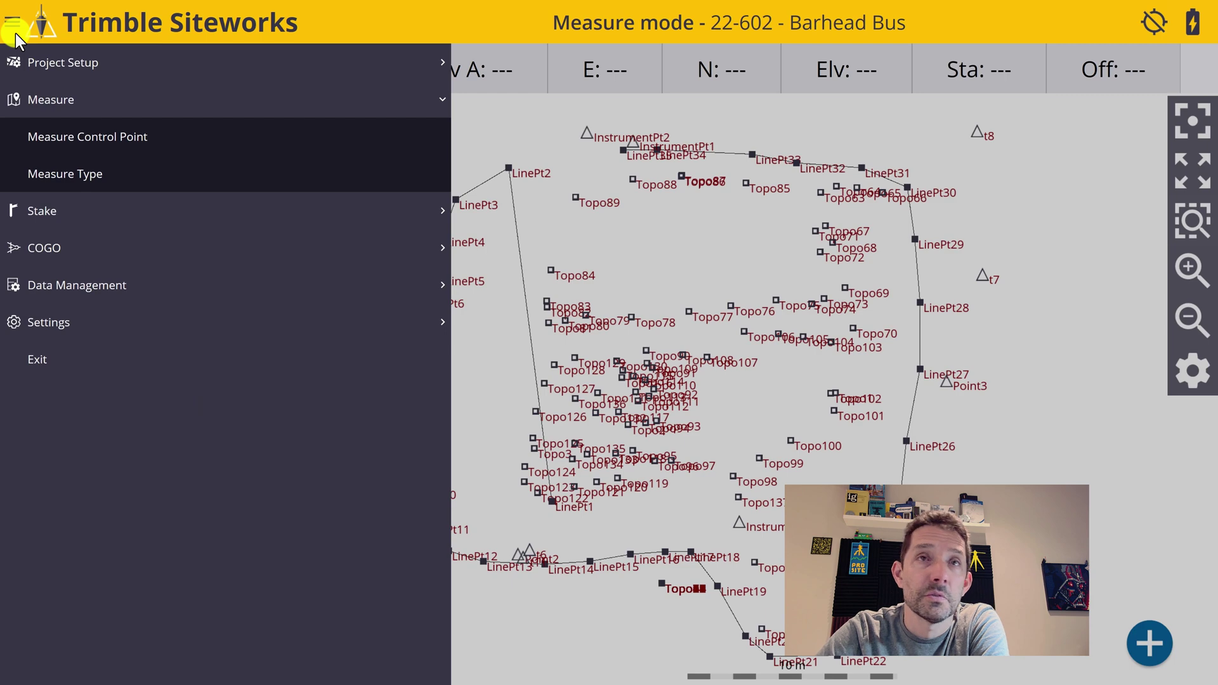
click(40, 66)
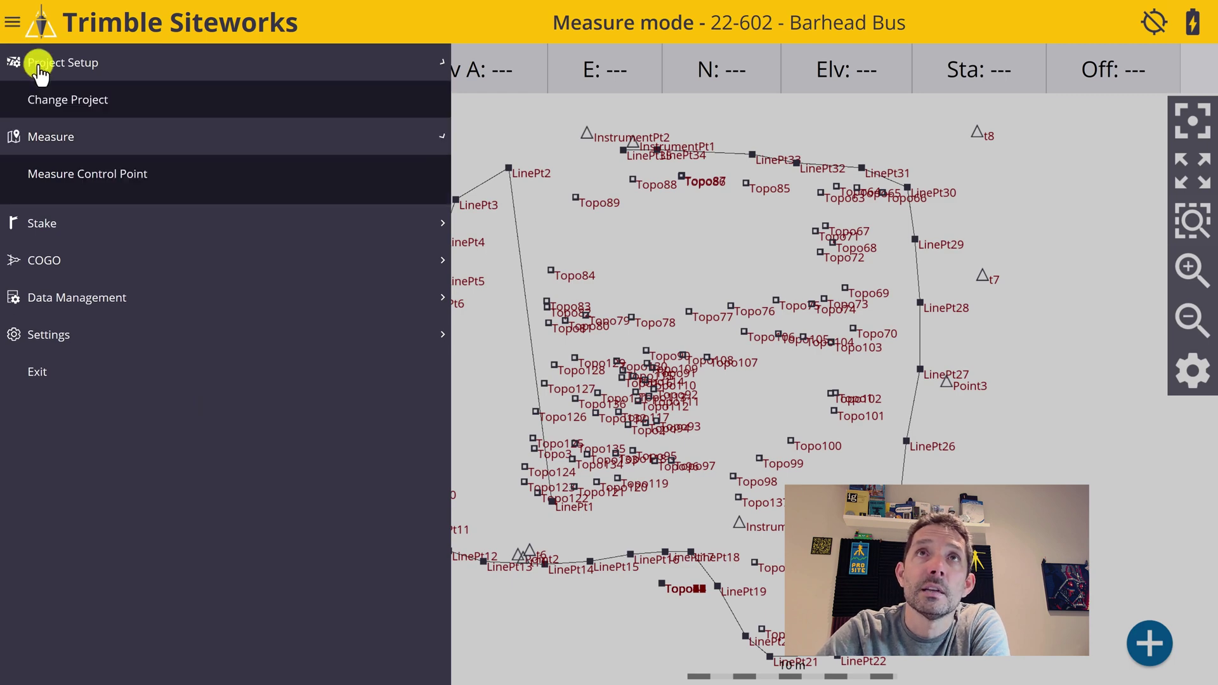
click(107, 103)
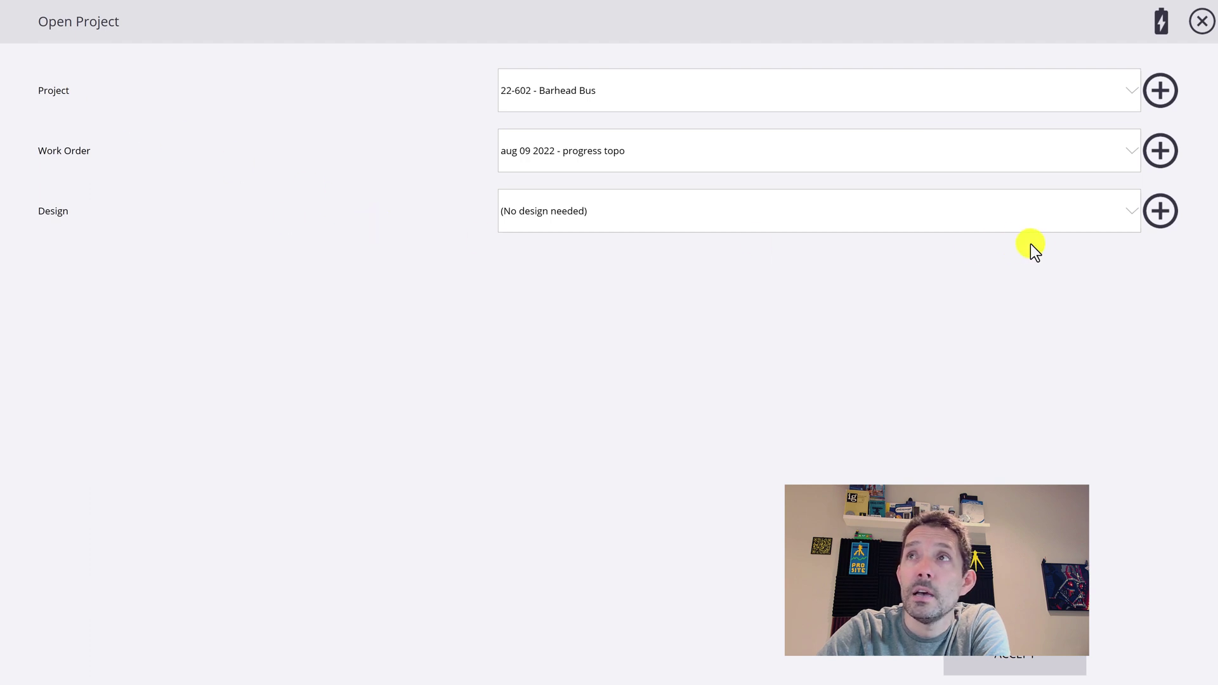
click(1161, 211)
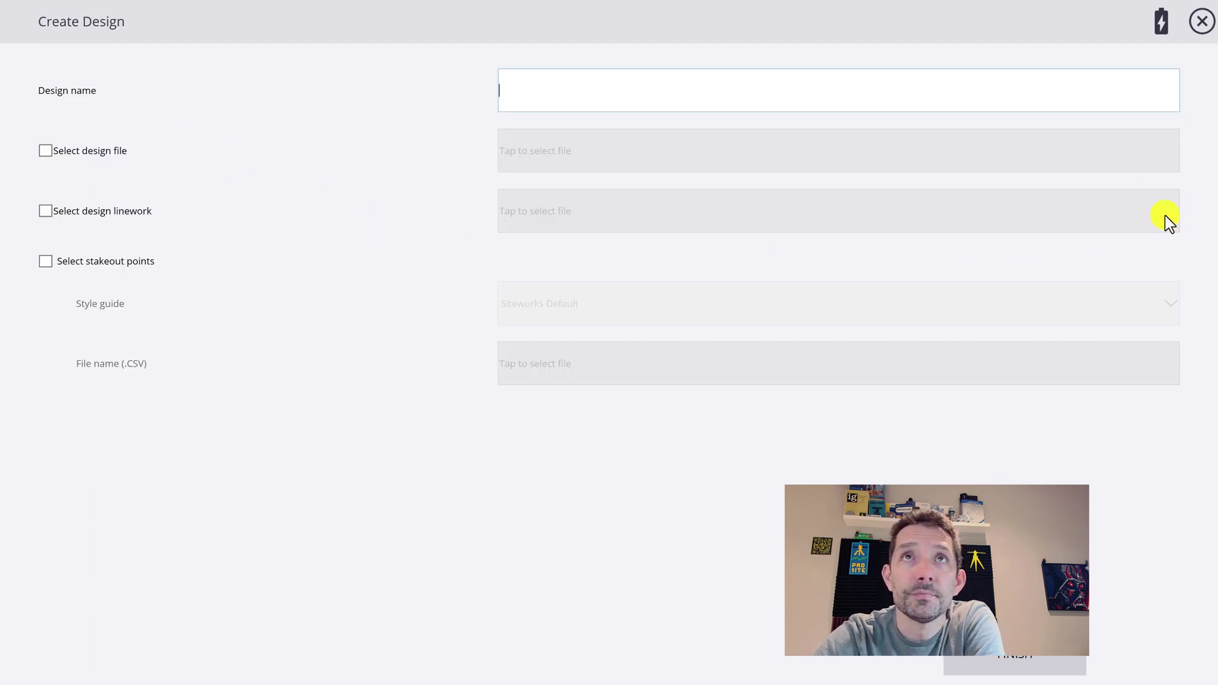
click(41, 262)
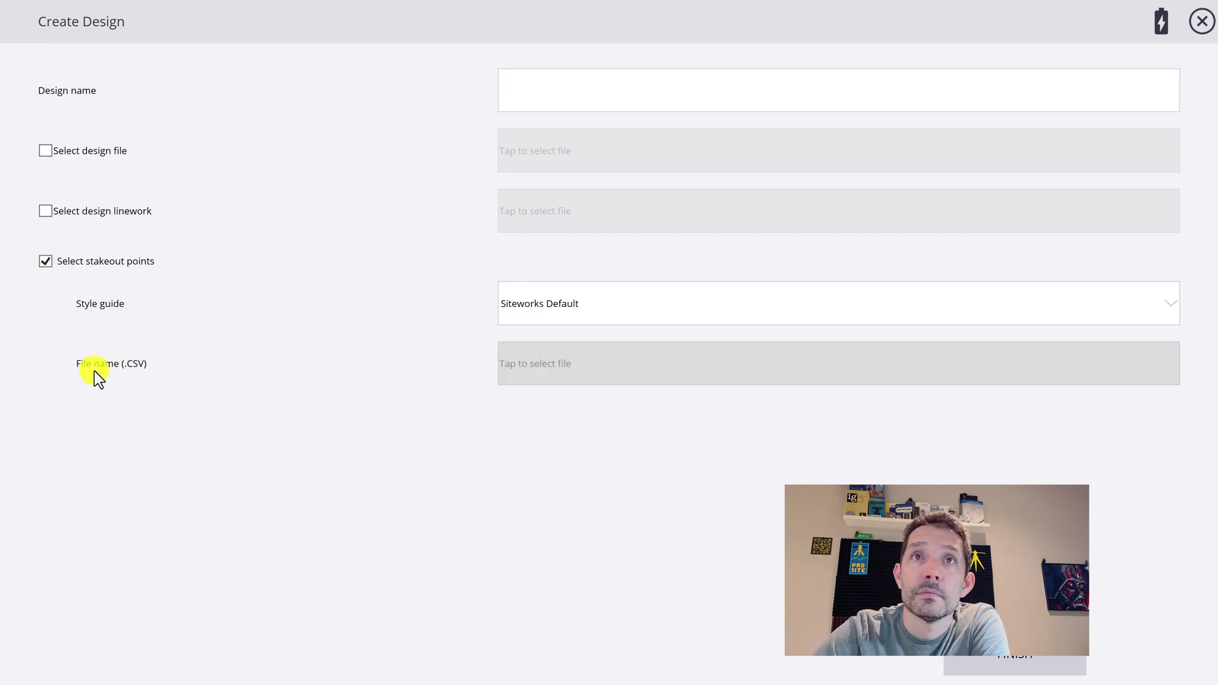
click(565, 363)
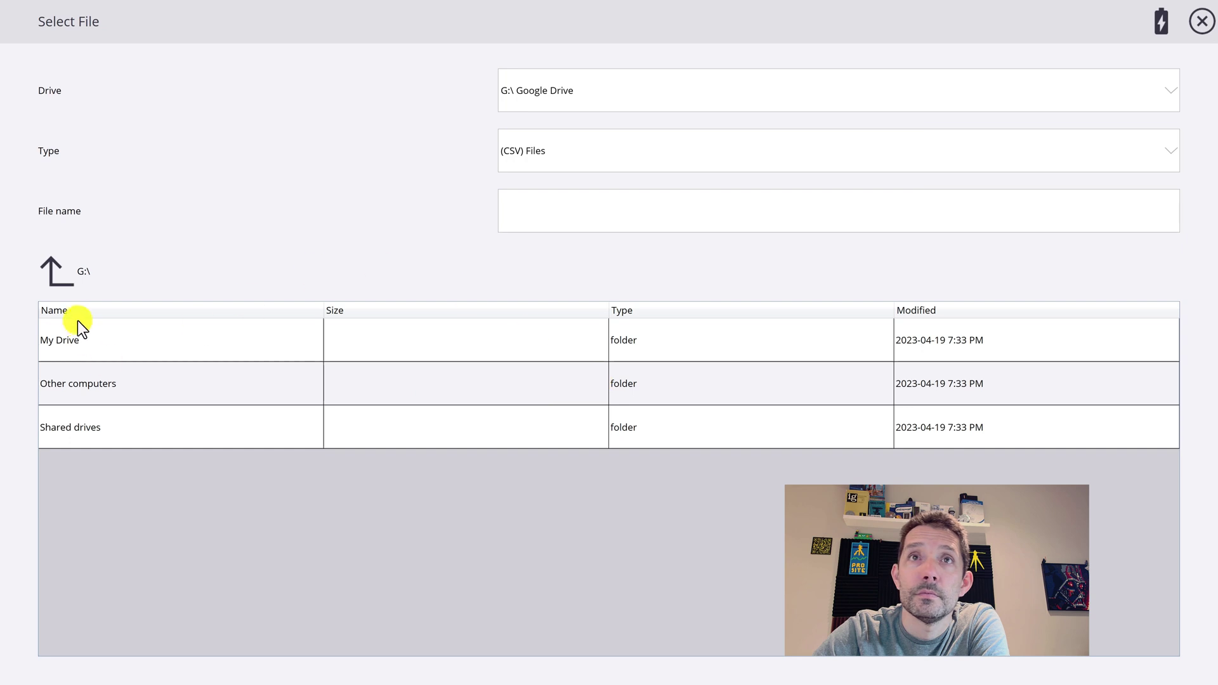
click(75, 344)
click(75, 343)
scroll(142, 433, down, 3)
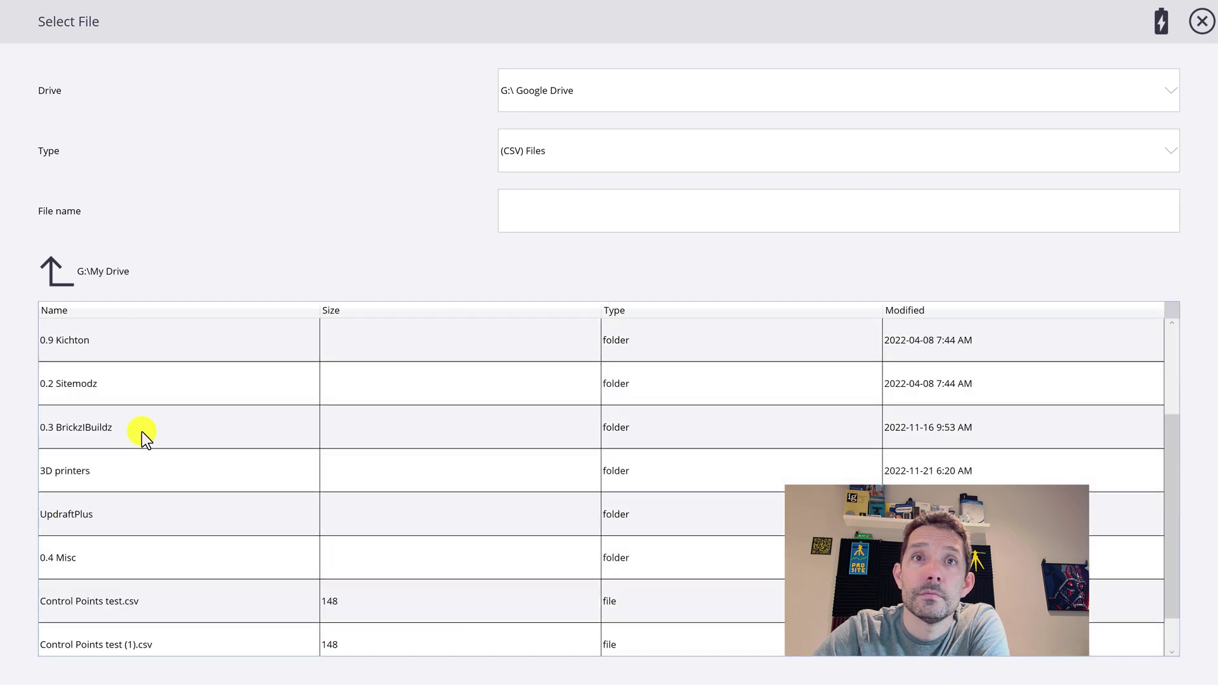
scroll(142, 433, up, 3)
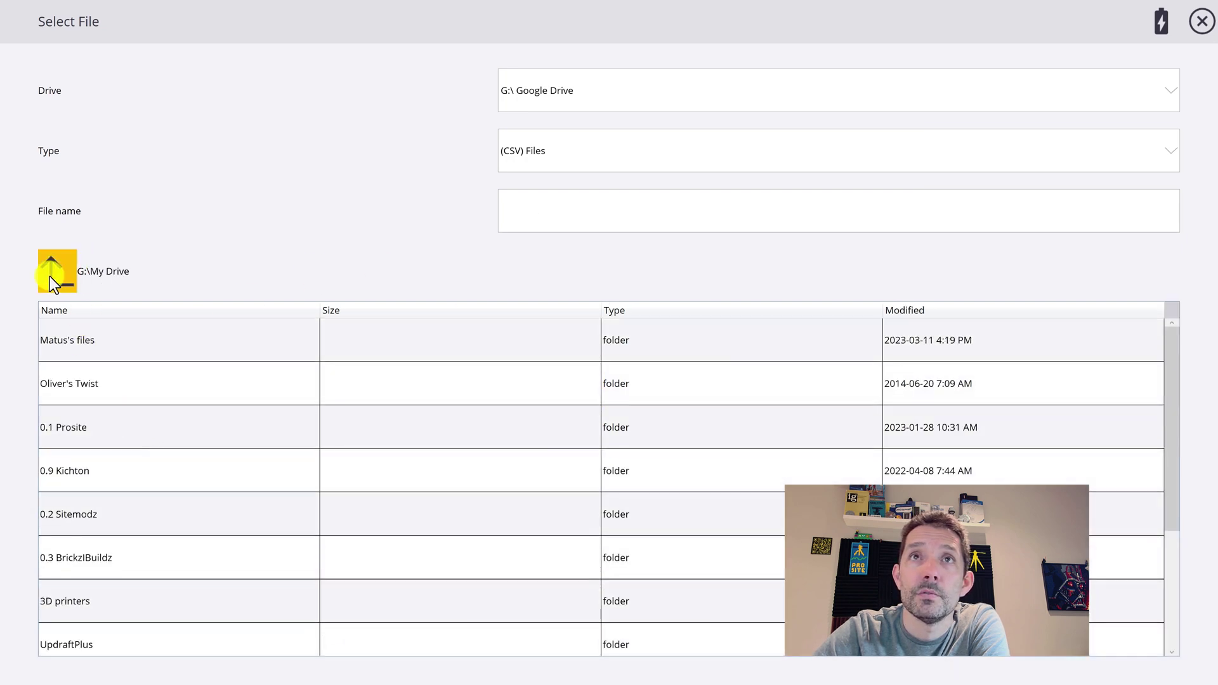
click(50, 276)
Browse the CSV file selection to the Trimble SCS900 Data folder under G:\Other computers\My Computer\PC
double_click(89, 395)
click(90, 337)
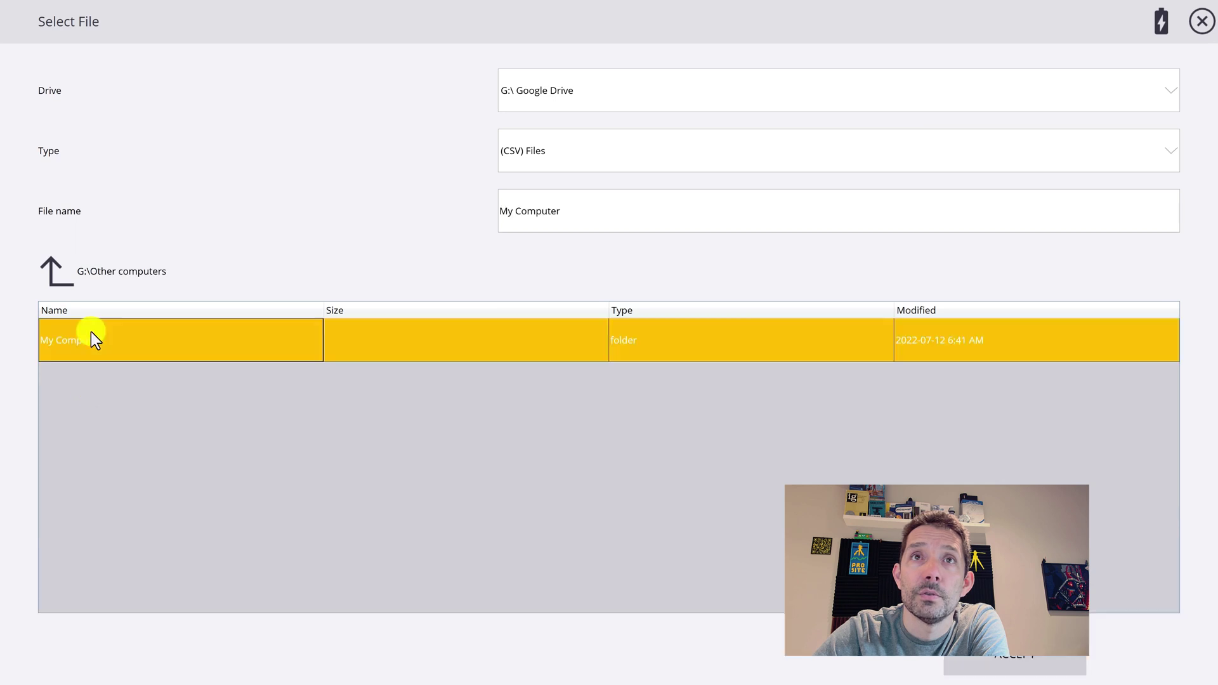
click(90, 333)
double_click(73, 341)
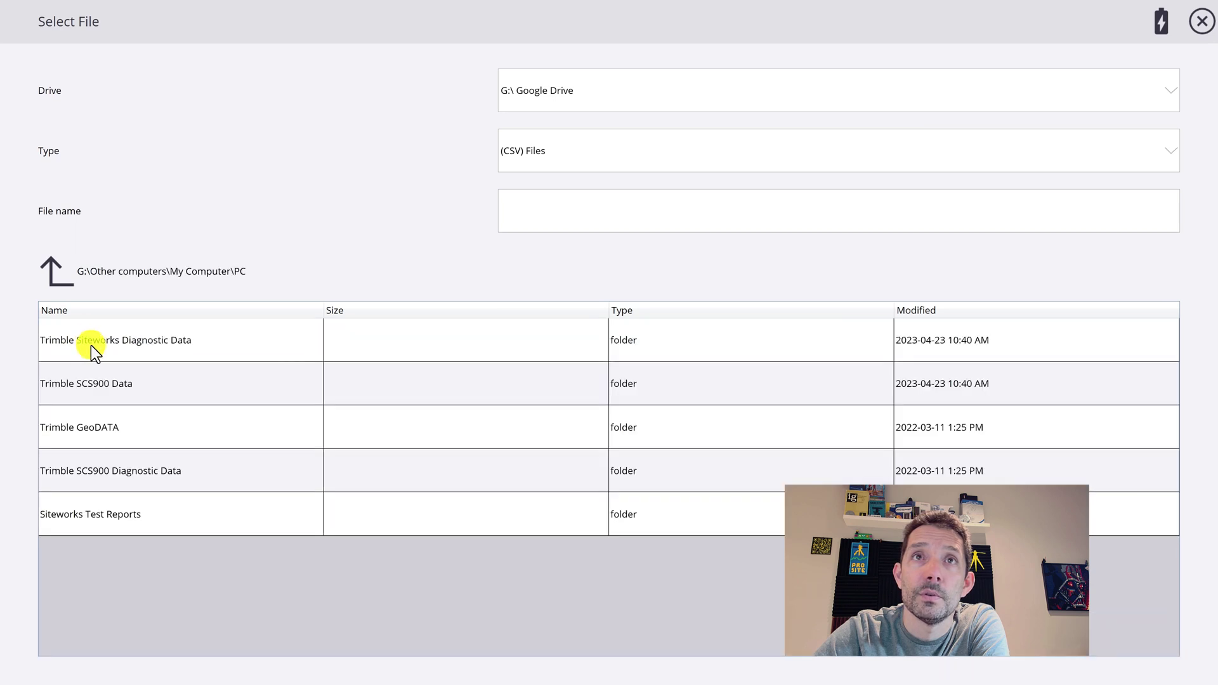
double_click(101, 387)
Open the 22-602 - Barhead Bus project's work orders > aug 09 2022 - progress topo > Output folder to locate the exported CSV
scroll(95, 349, down, 5)
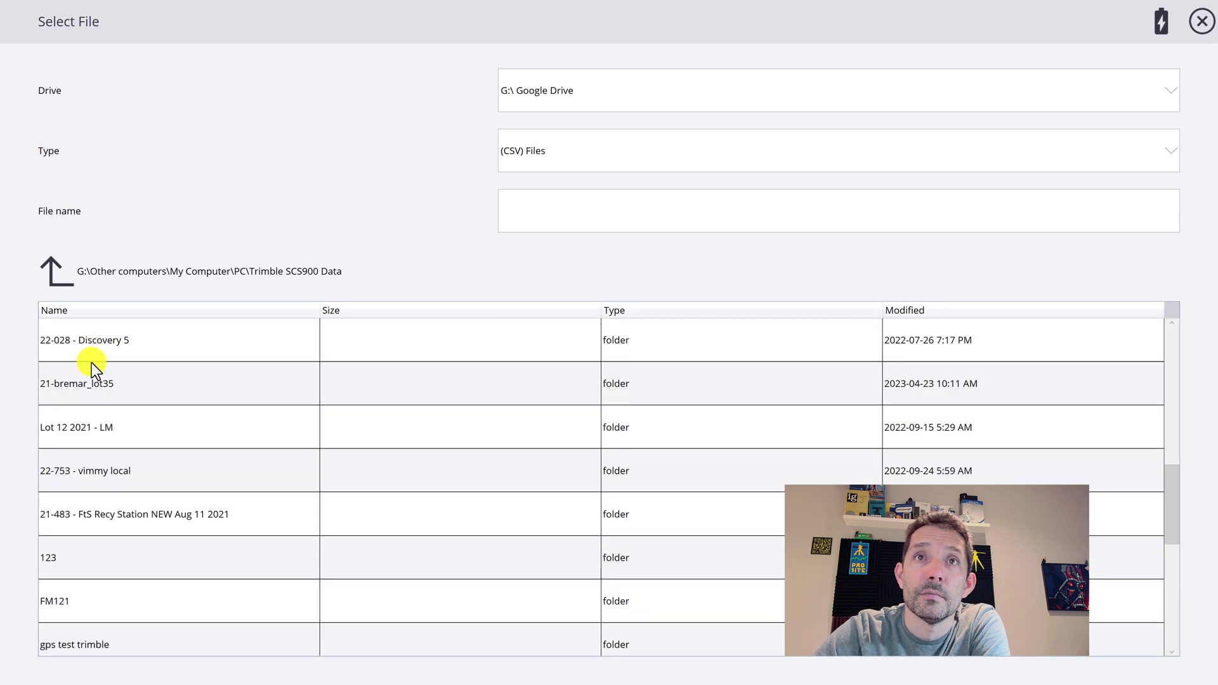
scroll(91, 362, up, 1)
double_click(89, 355)
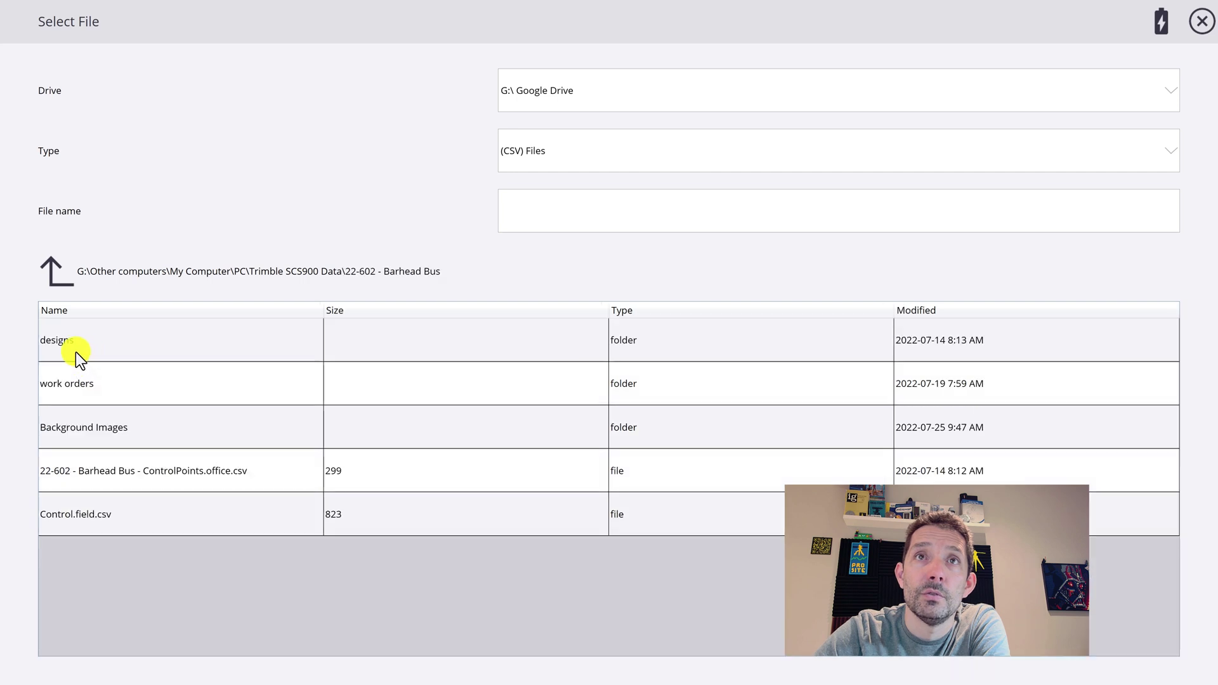
double_click(85, 387)
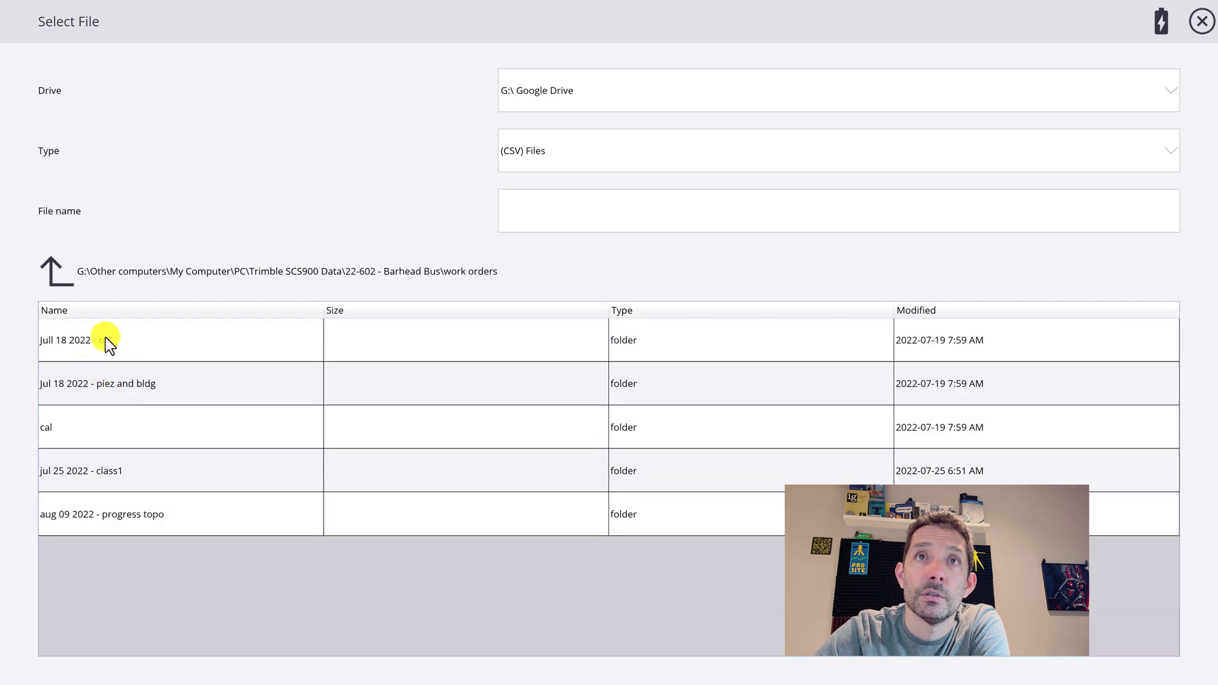
double_click(124, 516)
double_click(75, 339)
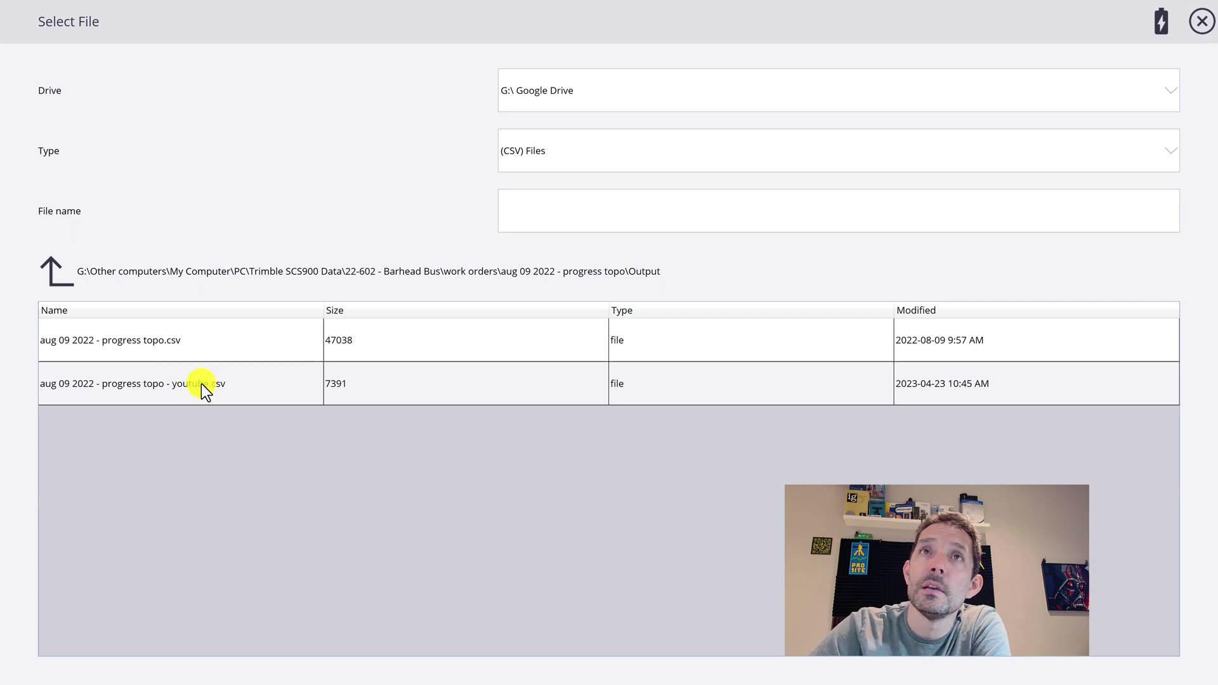
Cancel the CSV selection and the new design, and return to the project map
click(1202, 23)
click(1201, 22)
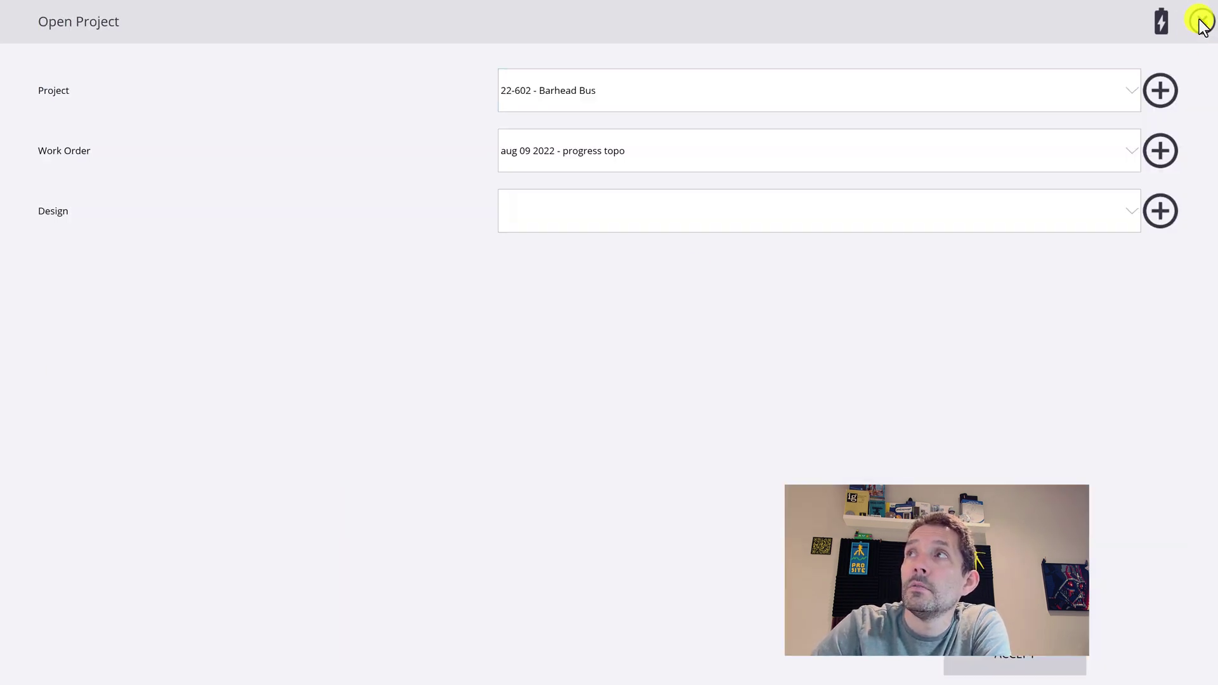
click(1202, 22)
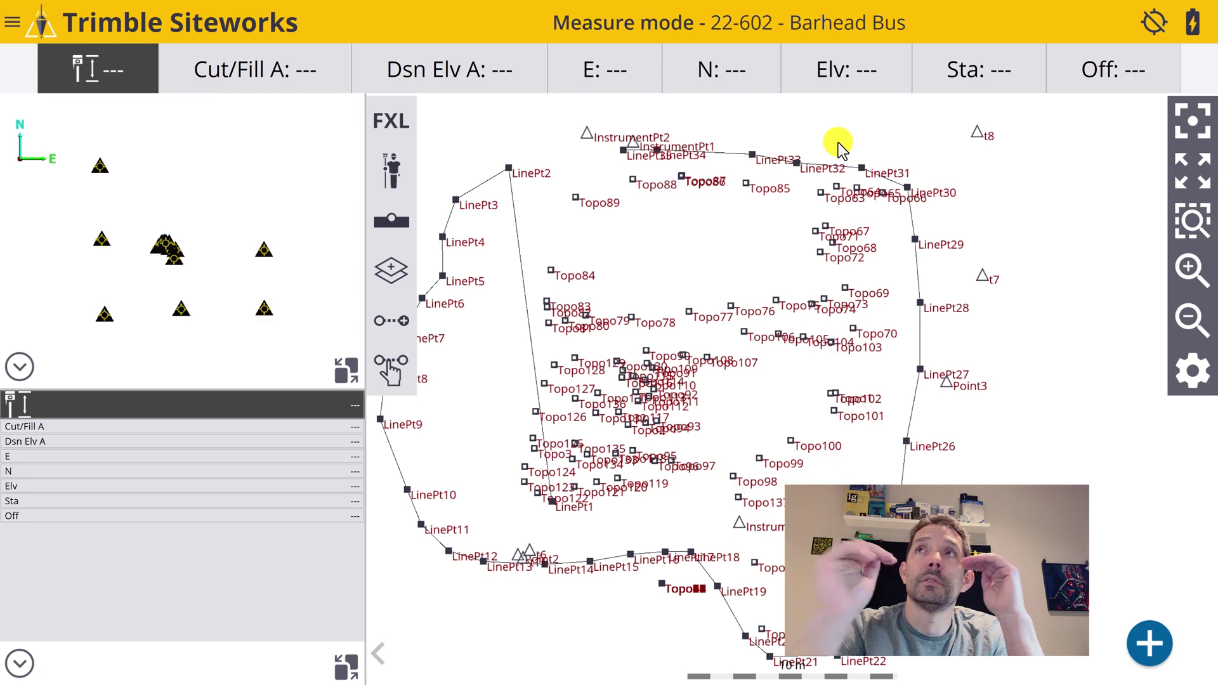
Reopen the project selection screen from Project Setup
click(12, 22)
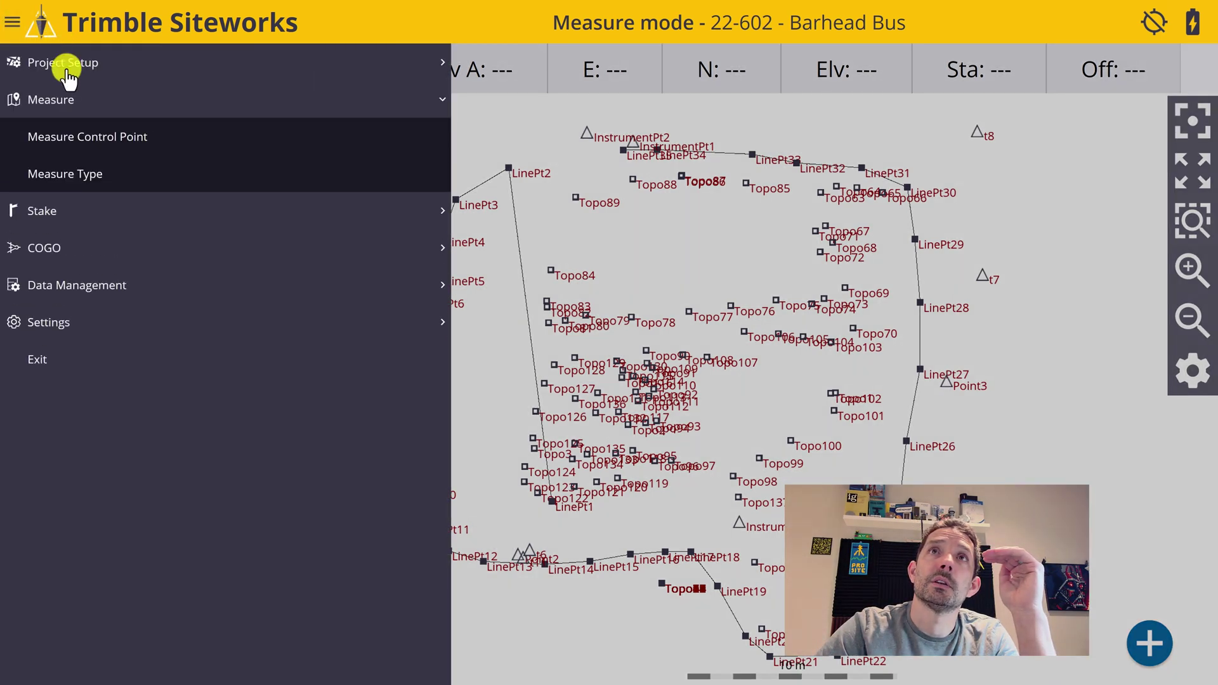
click(90, 71)
click(106, 99)
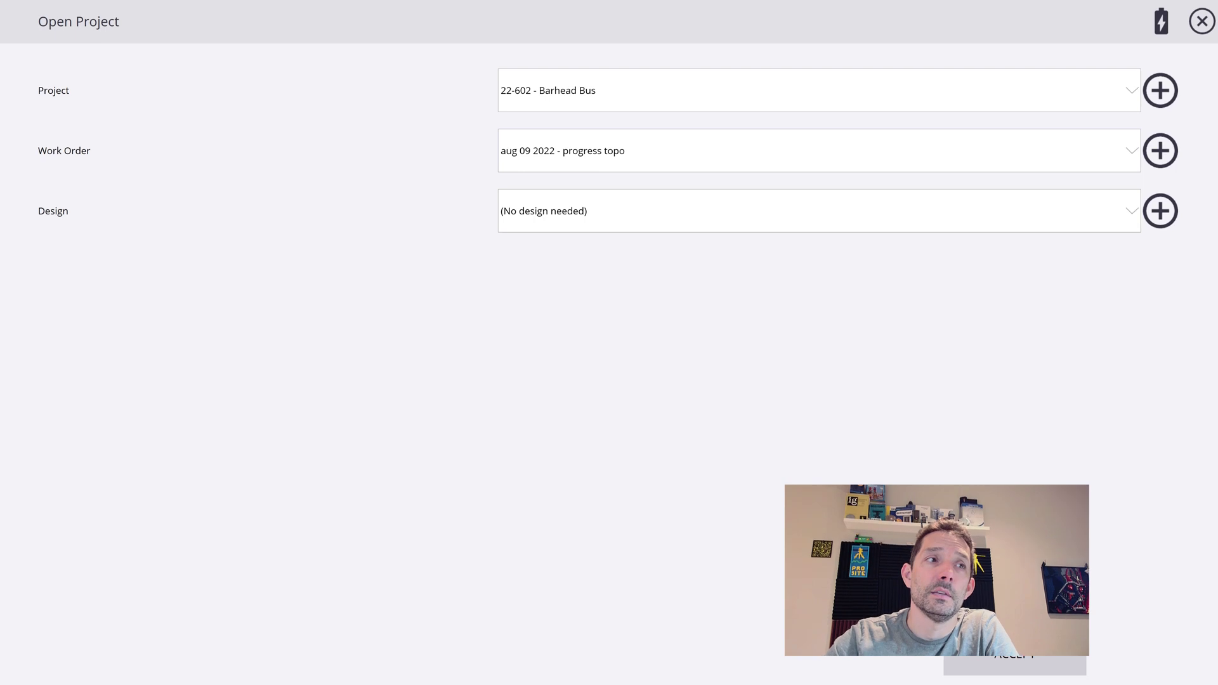
Switch to File Explorer and view the aug 09 2022 - progress topo work order folder under 22-602 - Barhead Bus > work orders
key(alt+Tab)
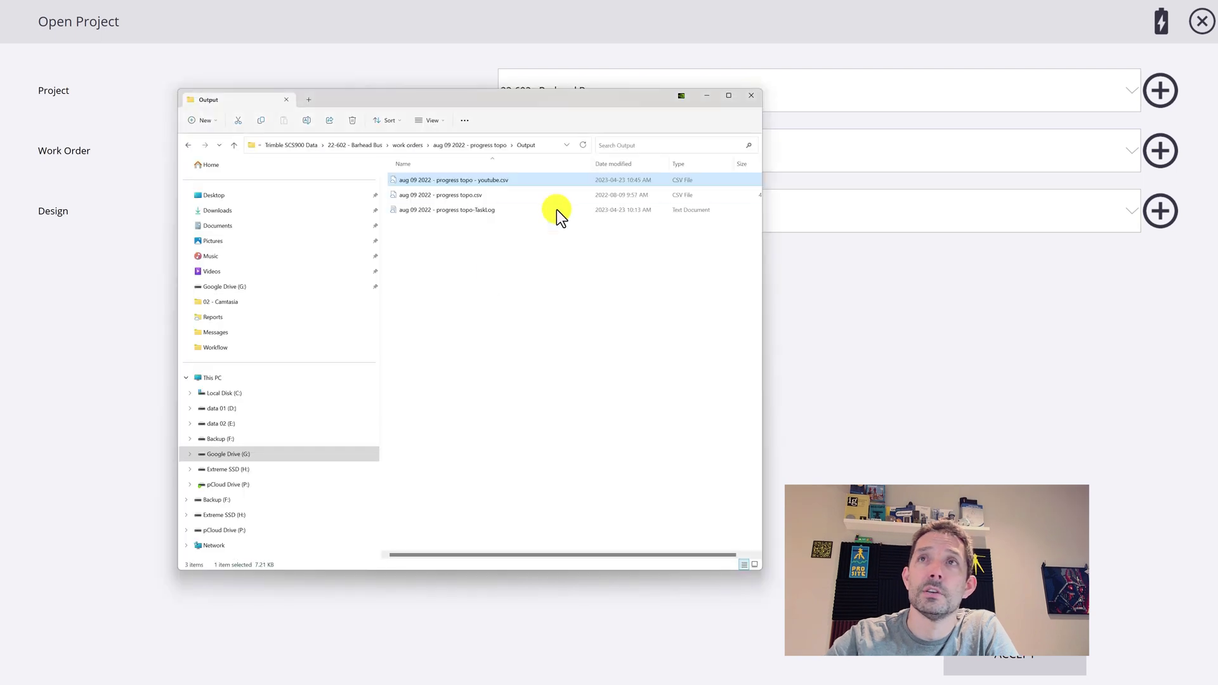
click(347, 148)
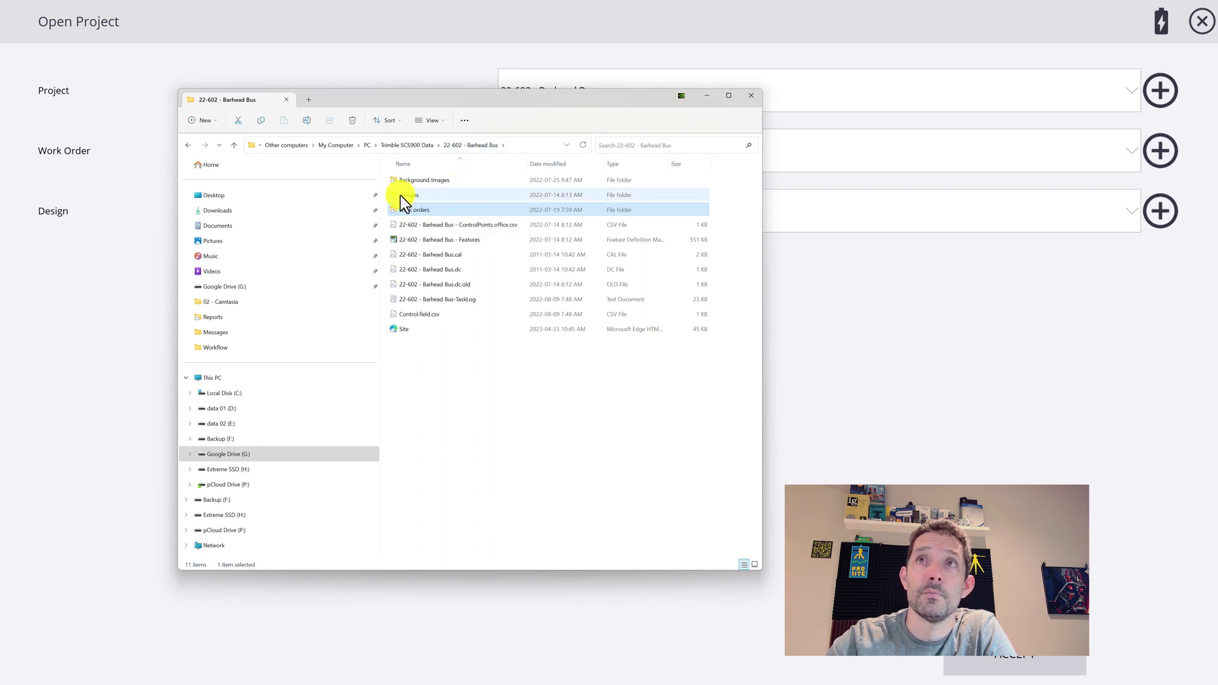
double_click(425, 208)
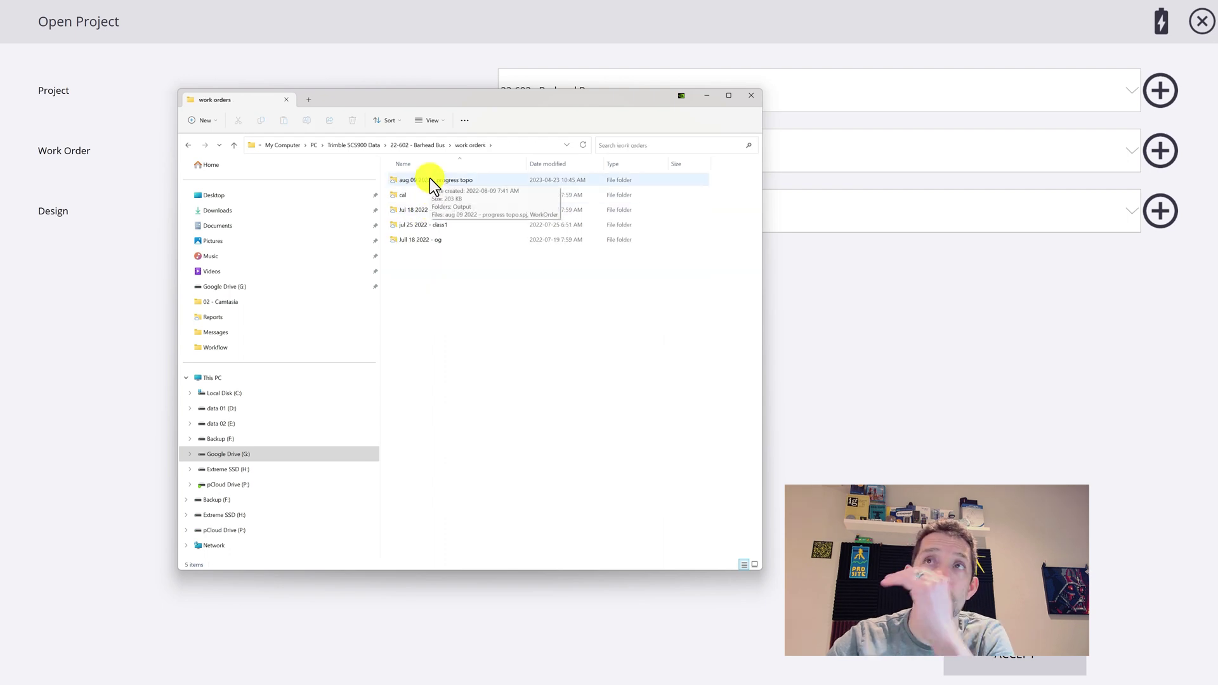
double_click(423, 181)
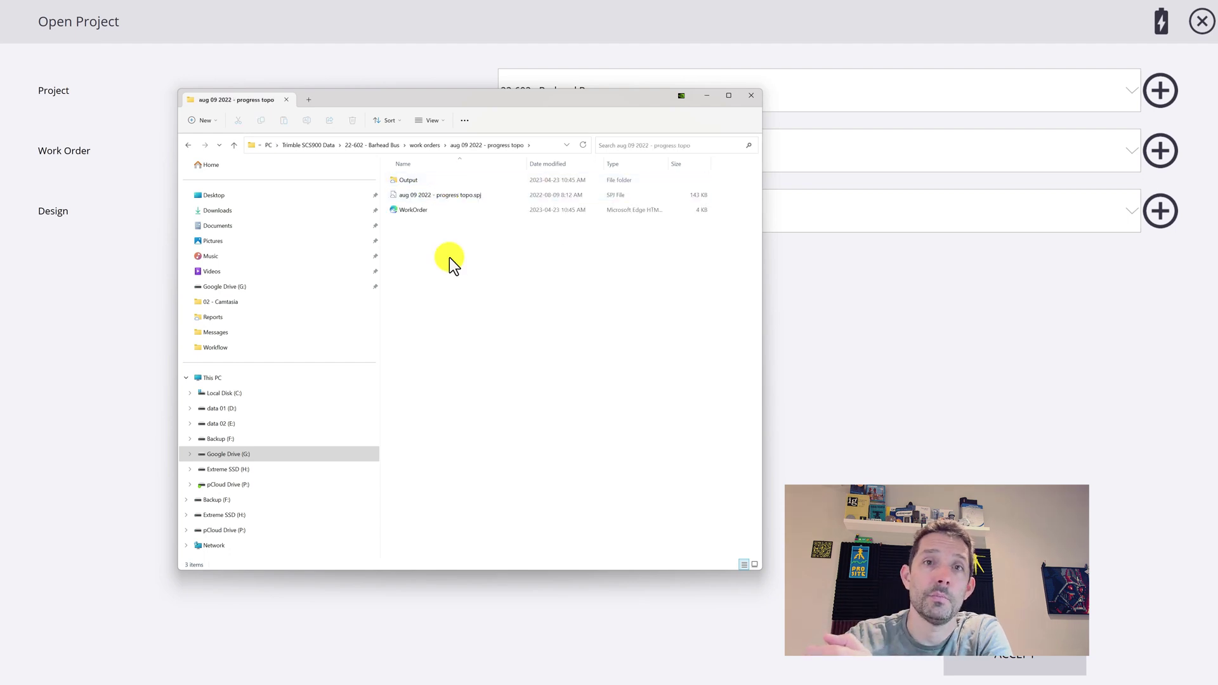
Return to the 22-602 - Barhead Bus folder and open the EX - monitoring wells folder inside designs
click(423, 144)
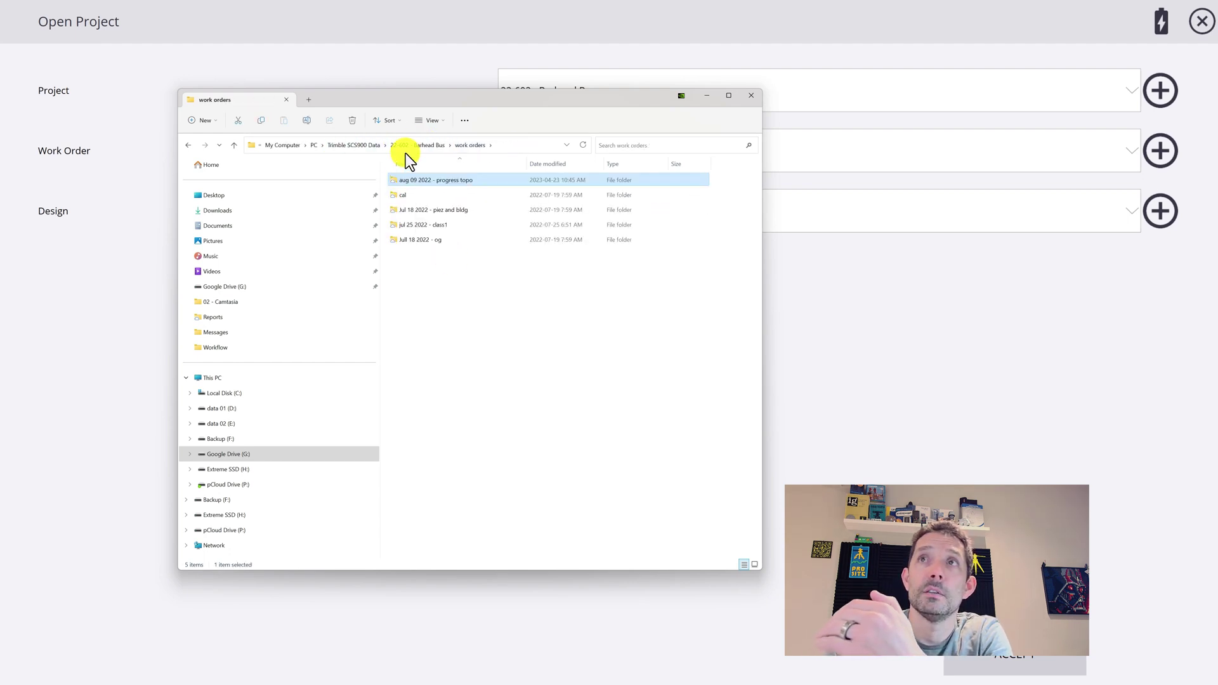
click(422, 149)
double_click(412, 196)
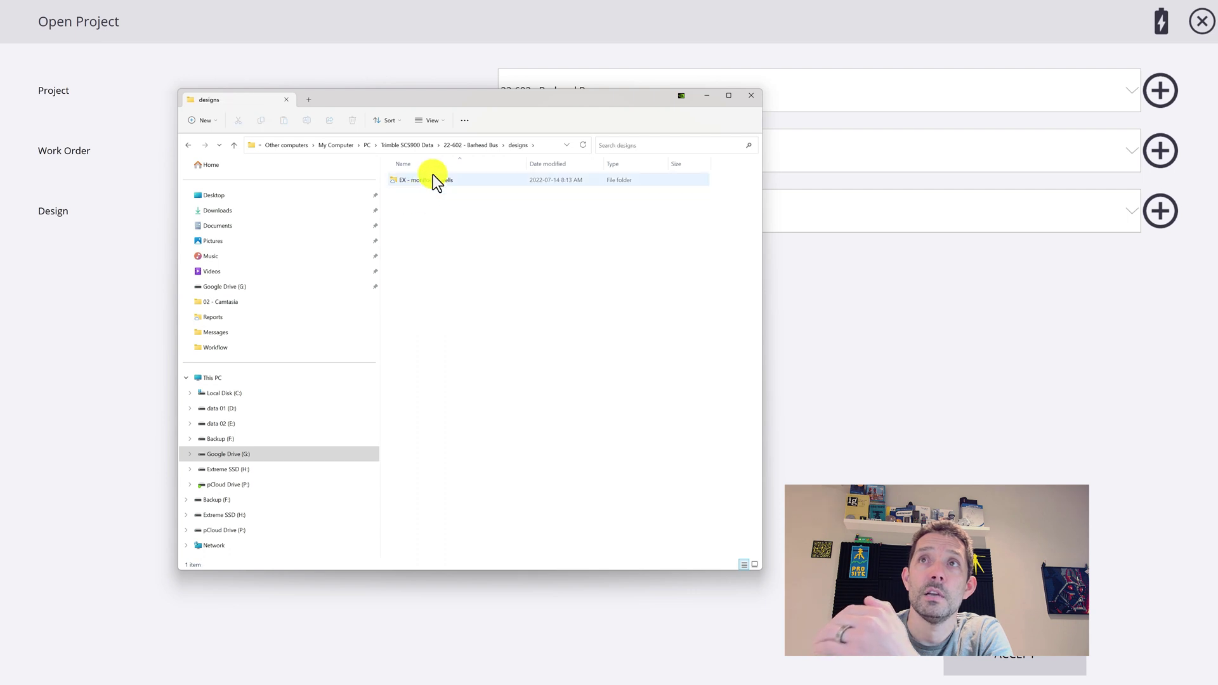
double_click(433, 178)
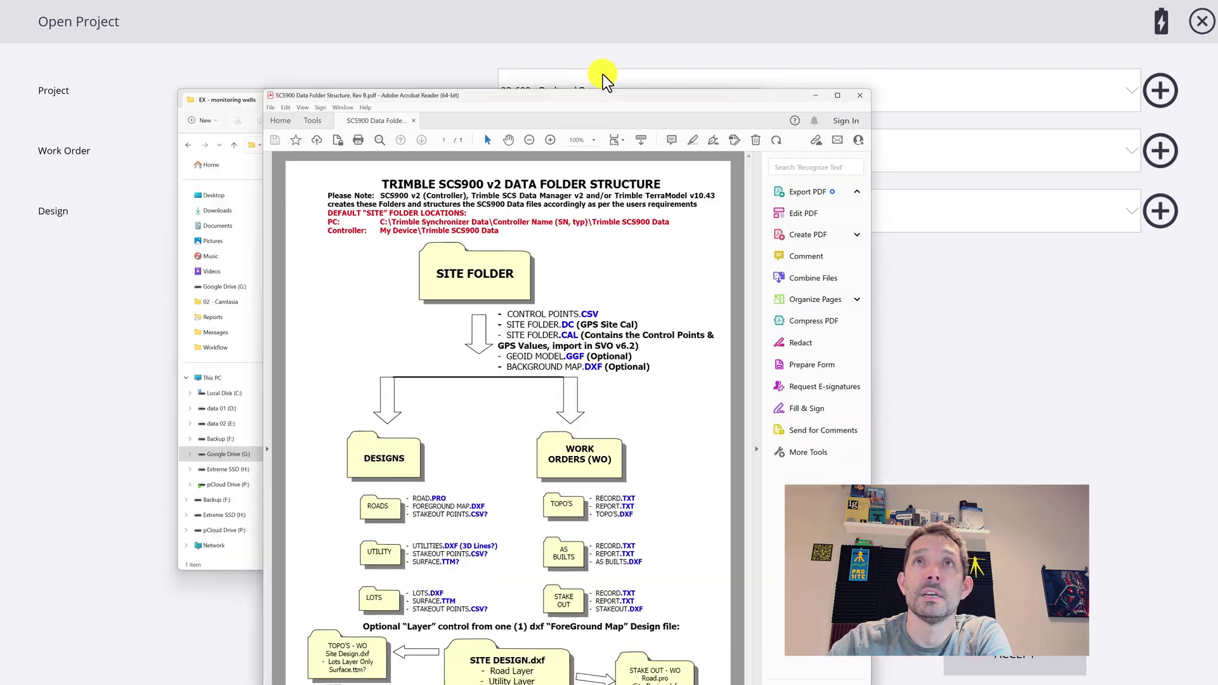
Move the SCS900 Data Folder Structure PDF window up and collapse its tools pane to view the full diagram
drag(602, 75, 602, 16)
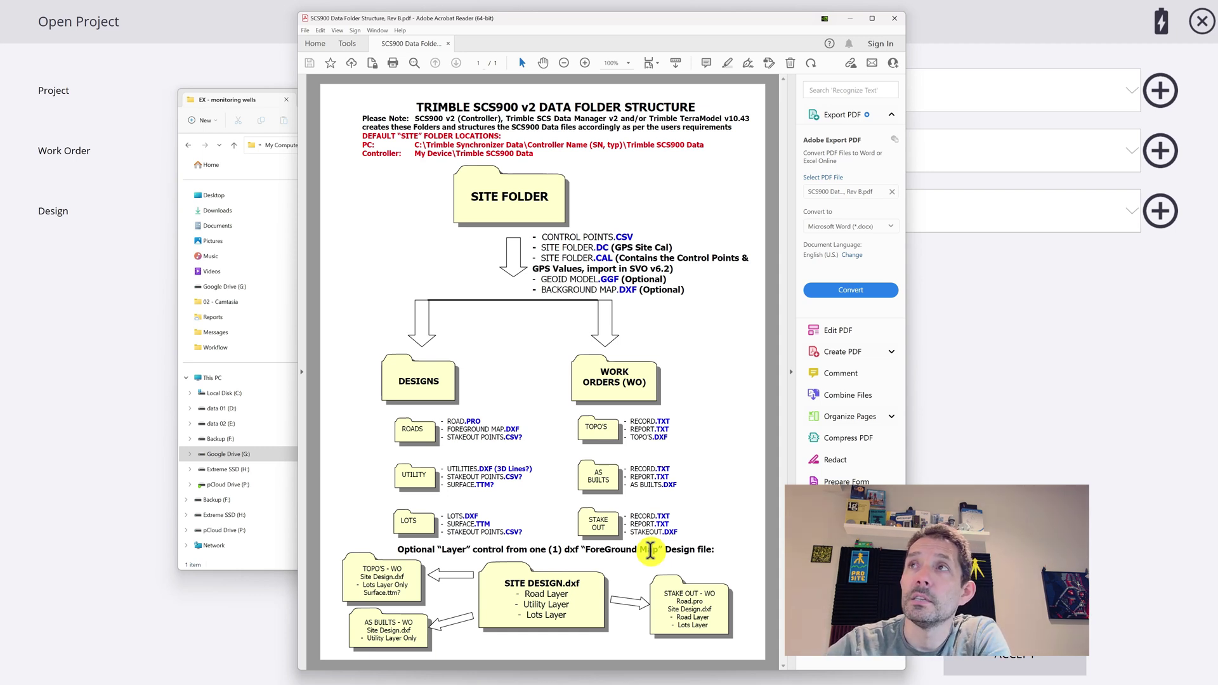
click(792, 373)
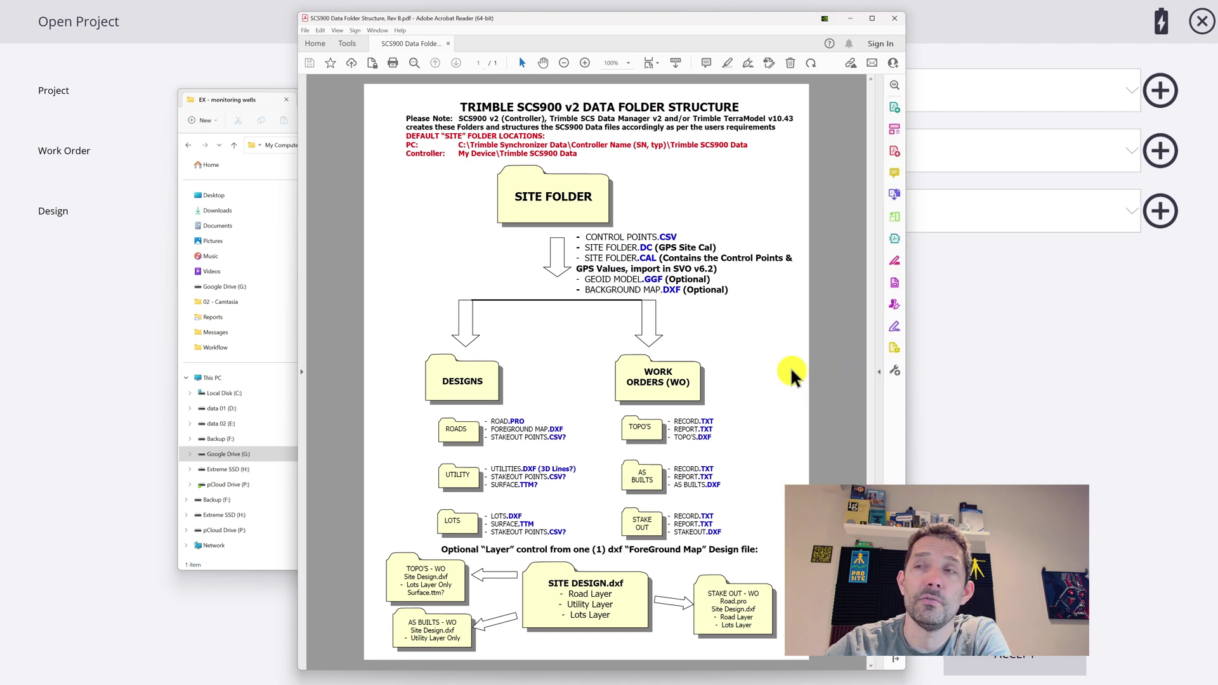